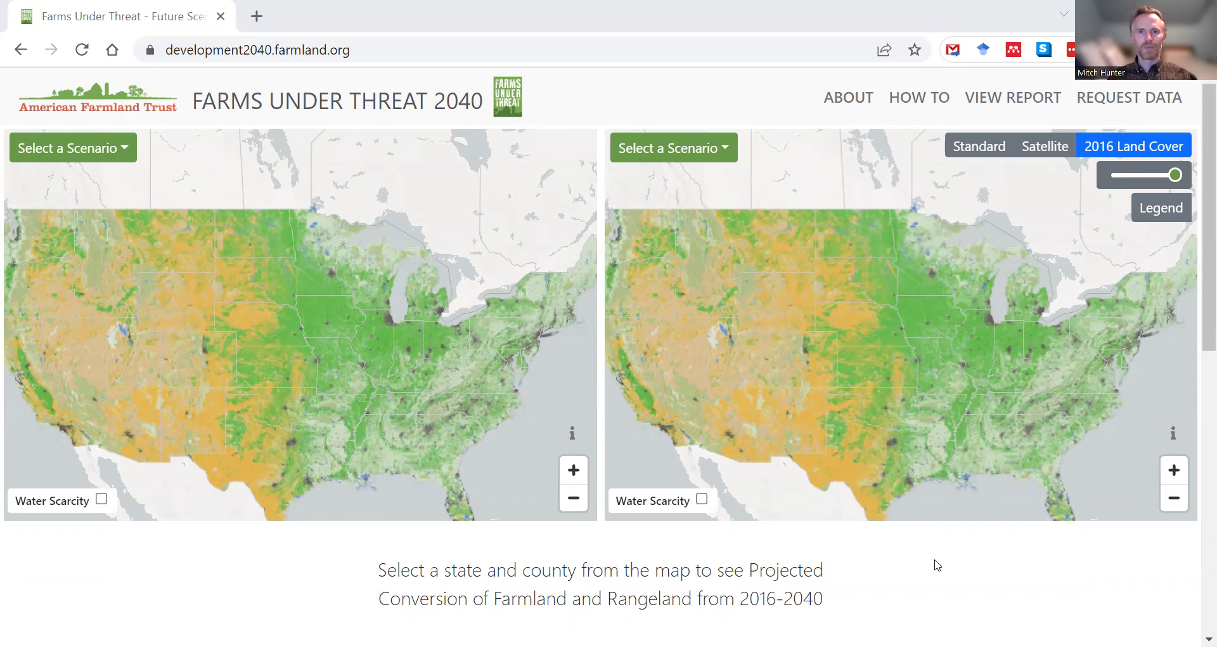
Open the ABOUT overview and read it down to its Close button
{"action": "left_click", "coordinate": [853, 96]}
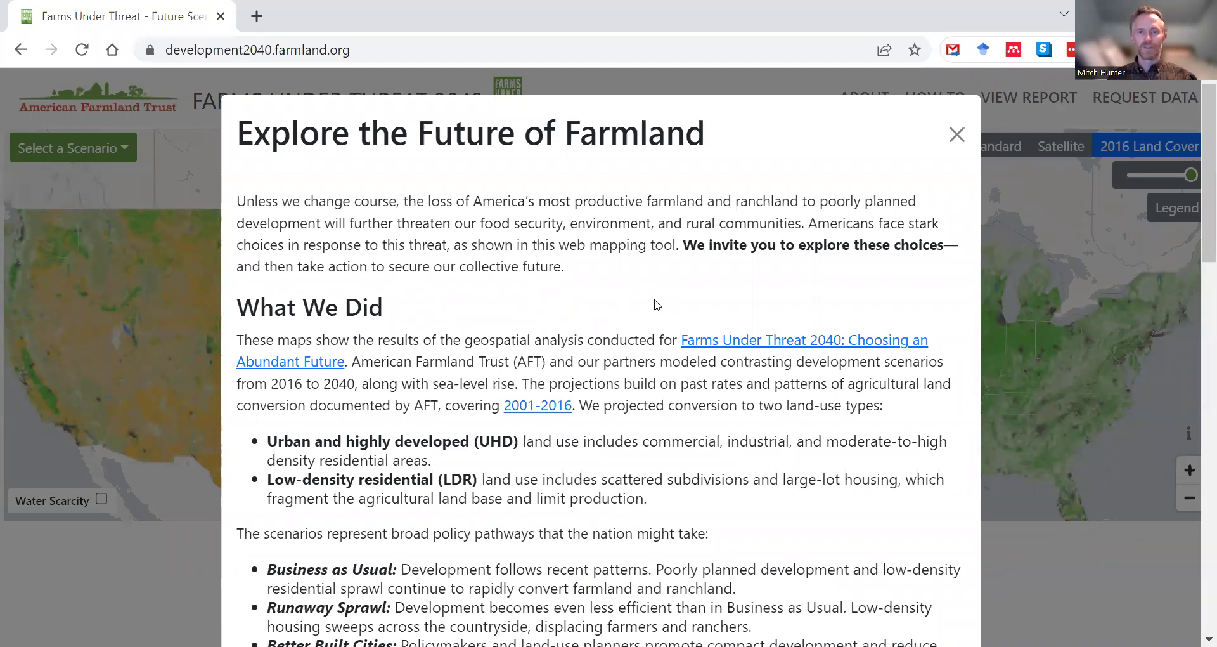
{"action": "scroll", "coordinate": [945, 288], "scroll_direction": "down", "scroll_amount": 15}
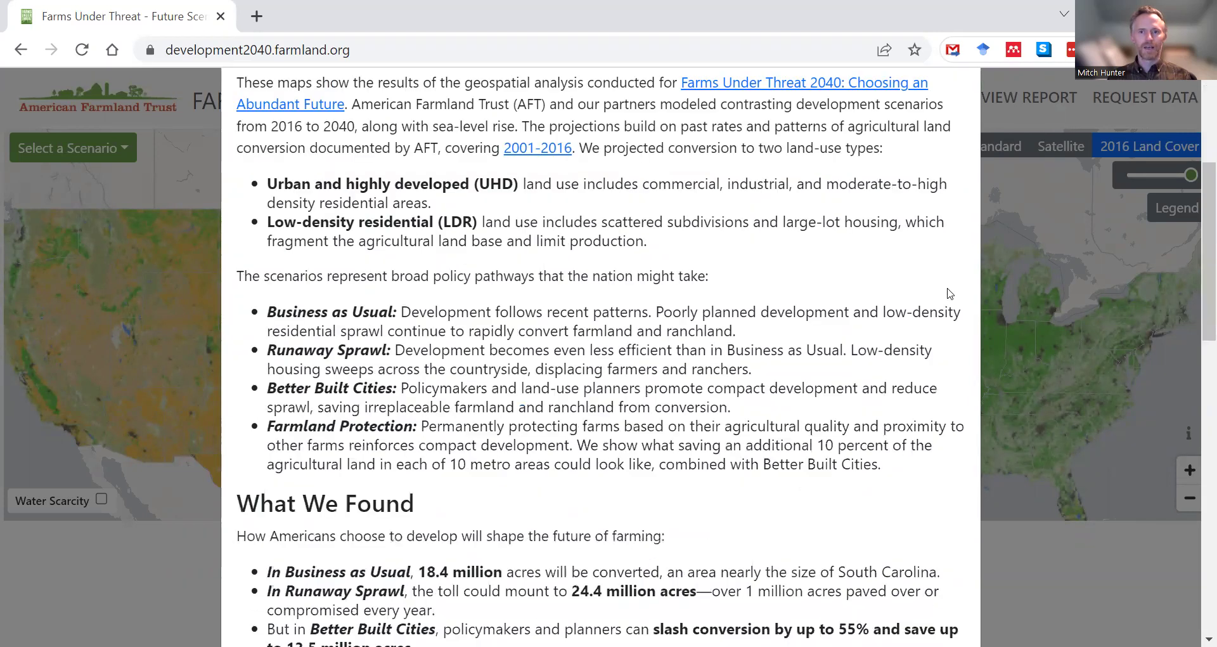
{"action": "scroll", "coordinate": [932, 570], "scroll_direction": "down", "scroll_amount": 6}
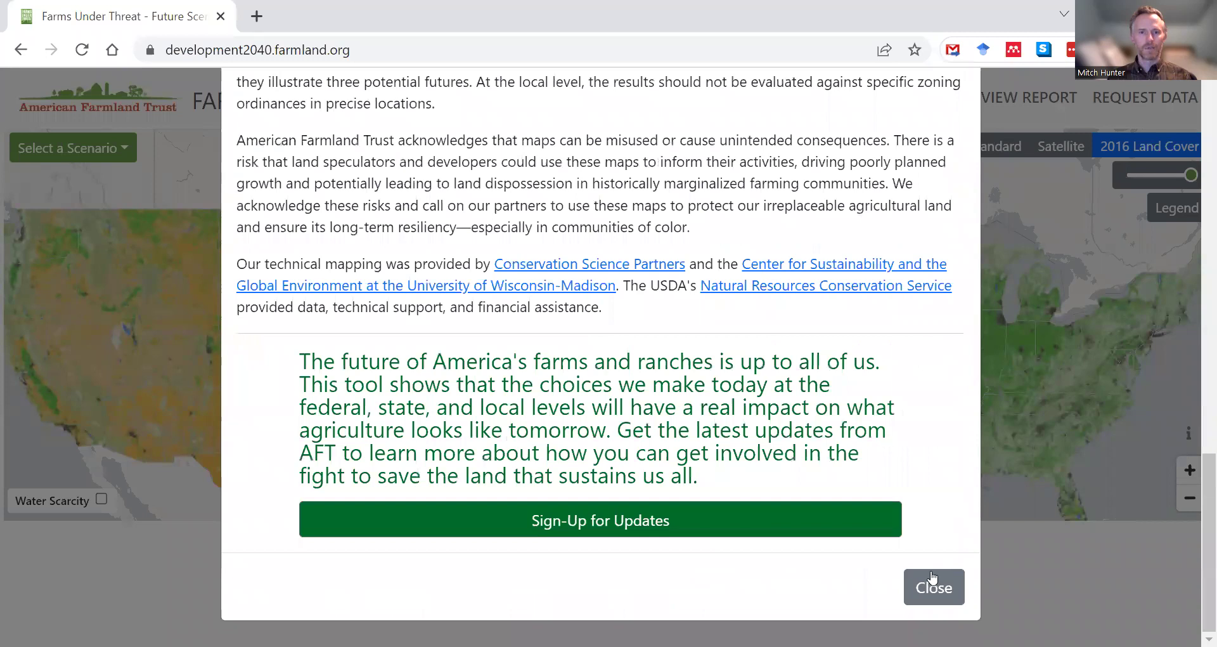
Close the Explore the Future of Farmland overview to show the two 2016 land cover maps
{"action": "left_click", "coordinate": [1046, 569]}
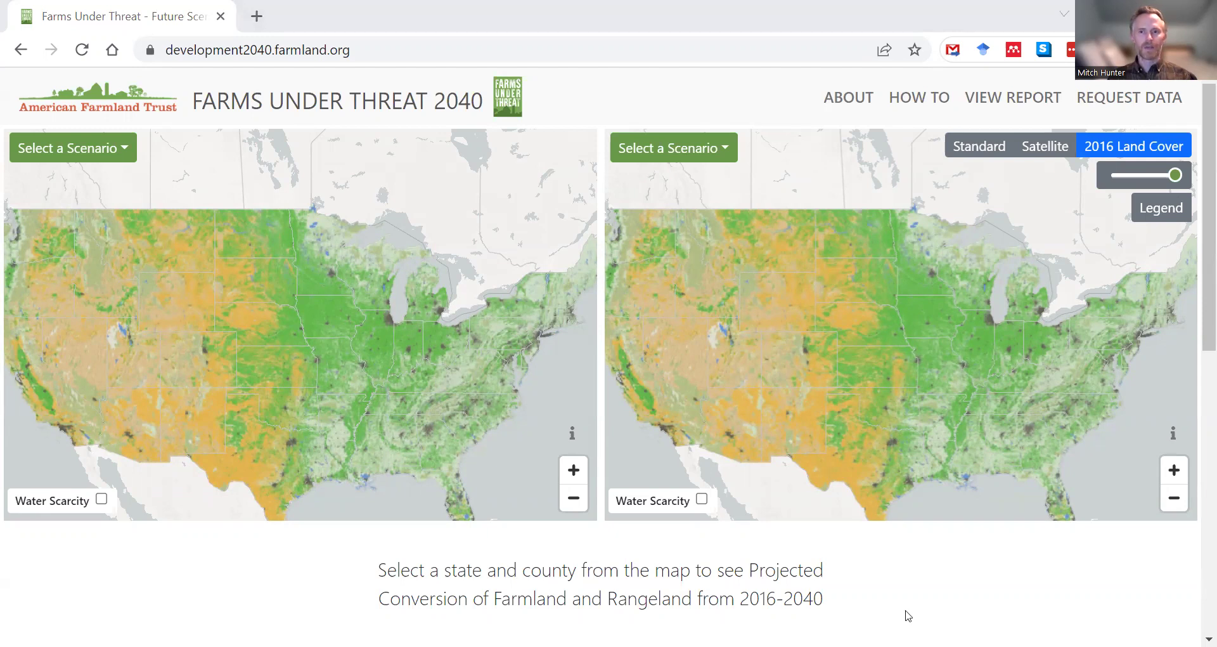
{"action": "left_click", "coordinate": [1152, 216]}
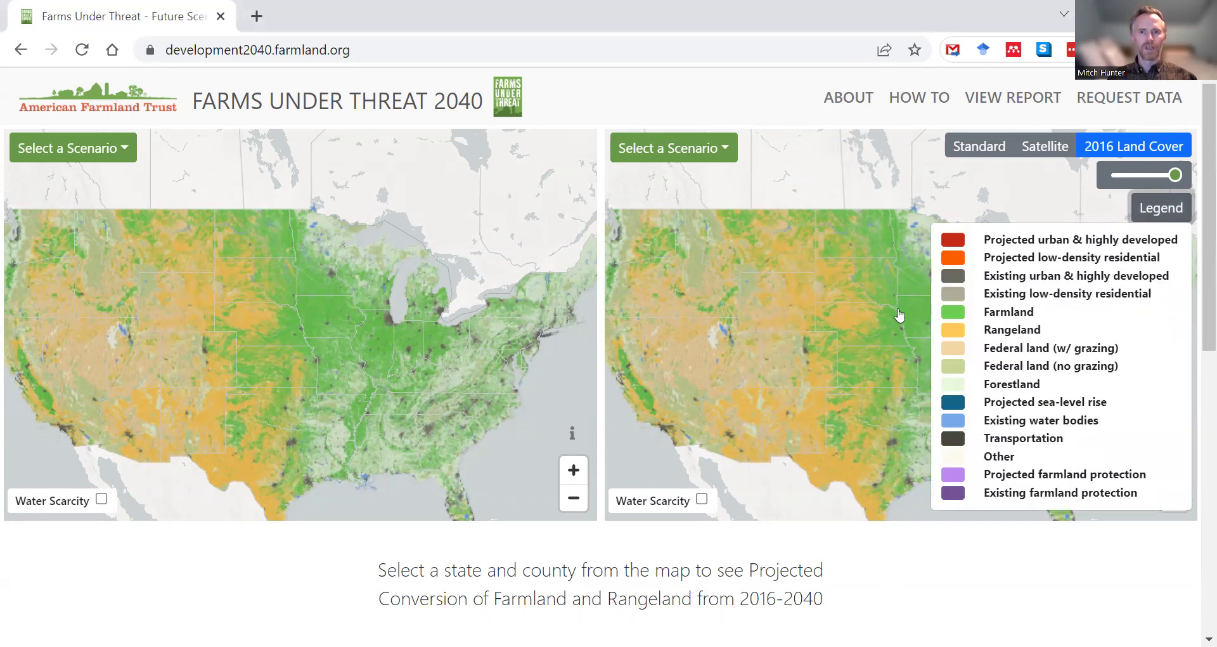
{"action": "left_click", "coordinate": [1183, 215]}
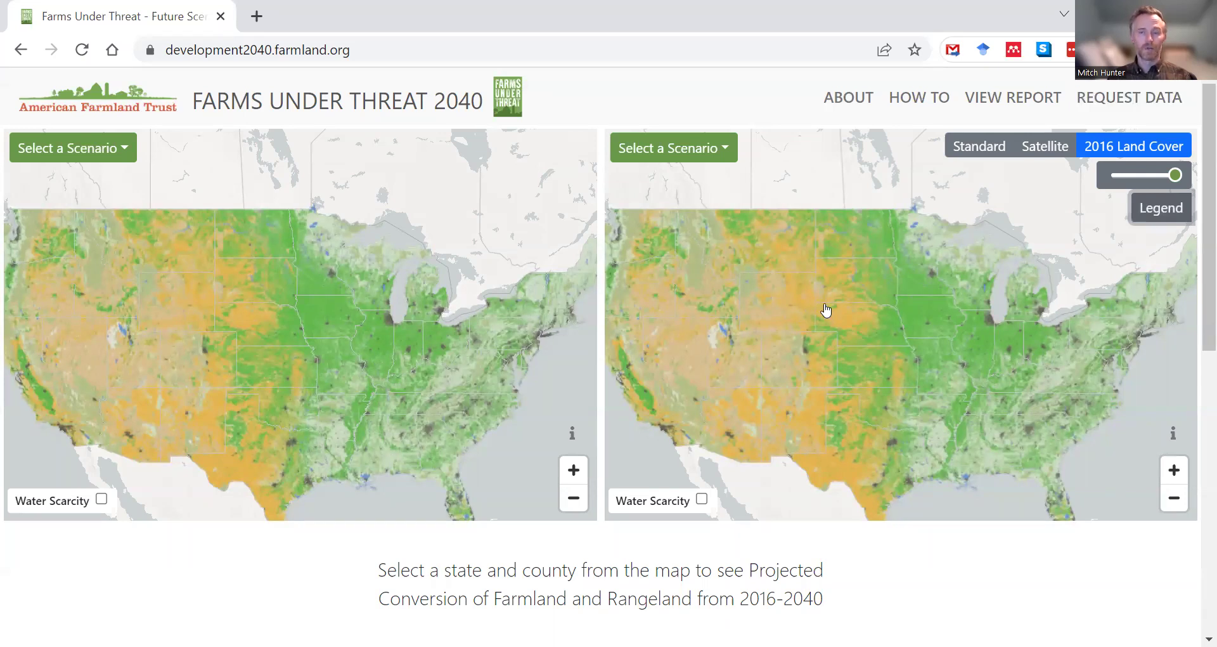
{"action": "left_click", "coordinate": [994, 148]}
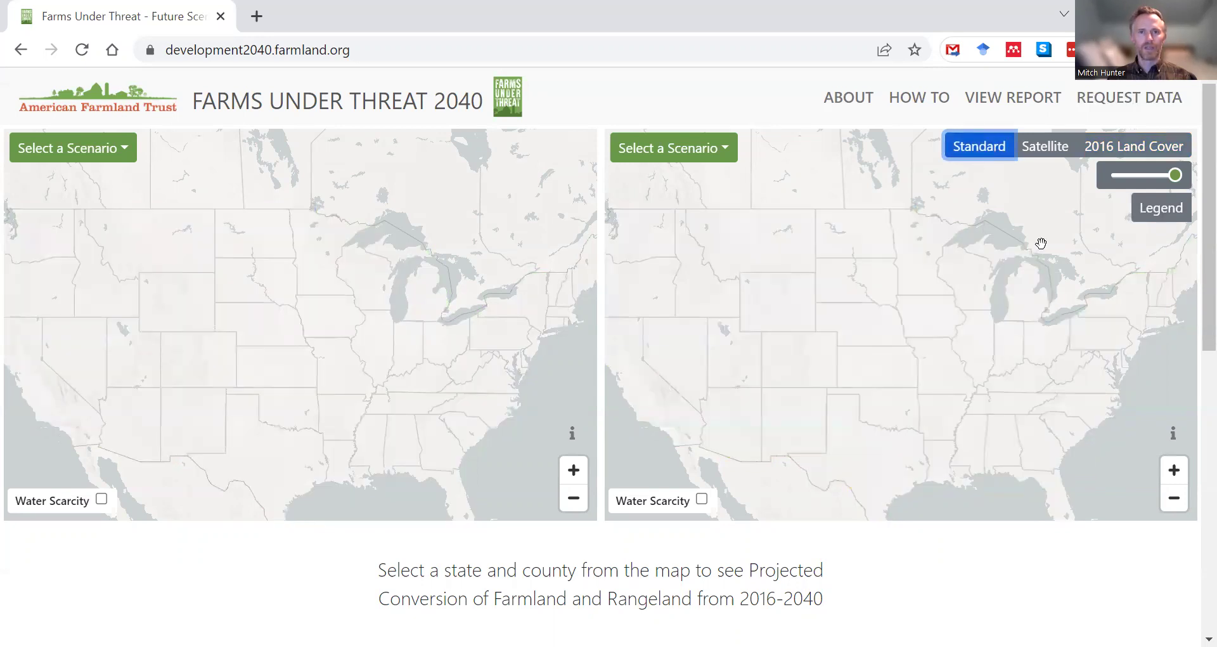
{"action": "left_click", "coordinate": [1045, 147]}
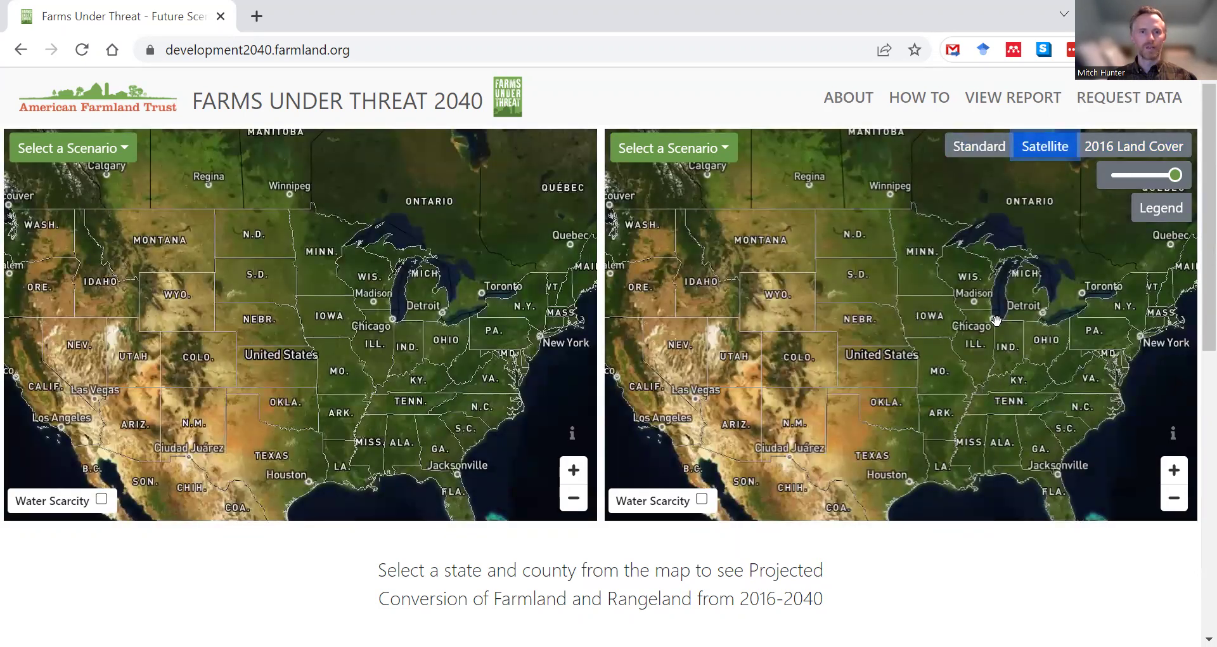
{"action": "left_click", "coordinate": [1124, 149]}
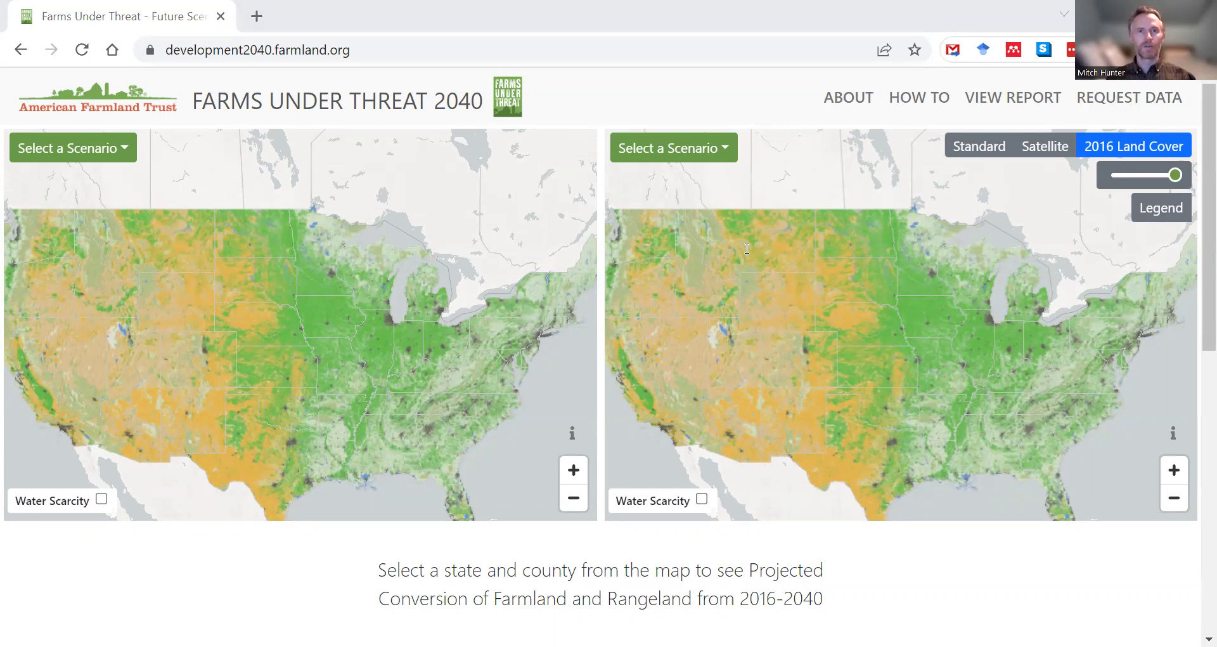
Set the left map to 2016 Baseline and the right map to 2040 Business as Usual
{"action": "left_click", "coordinate": [125, 158]}
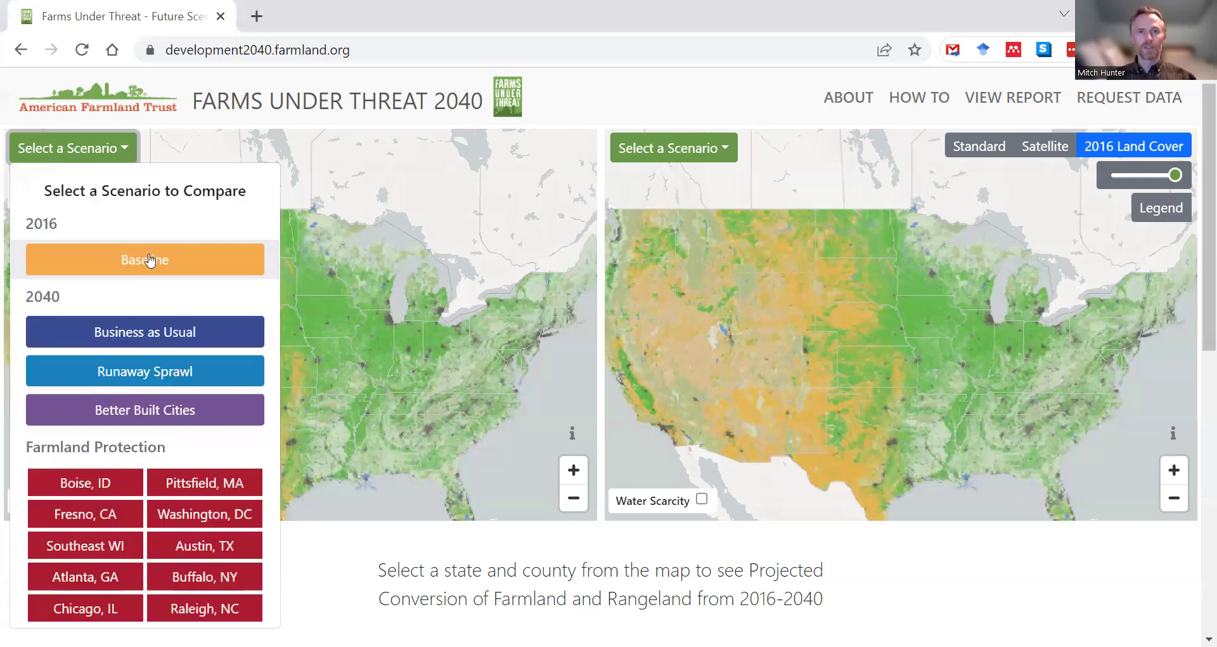
{"action": "left_click", "coordinate": [149, 260]}
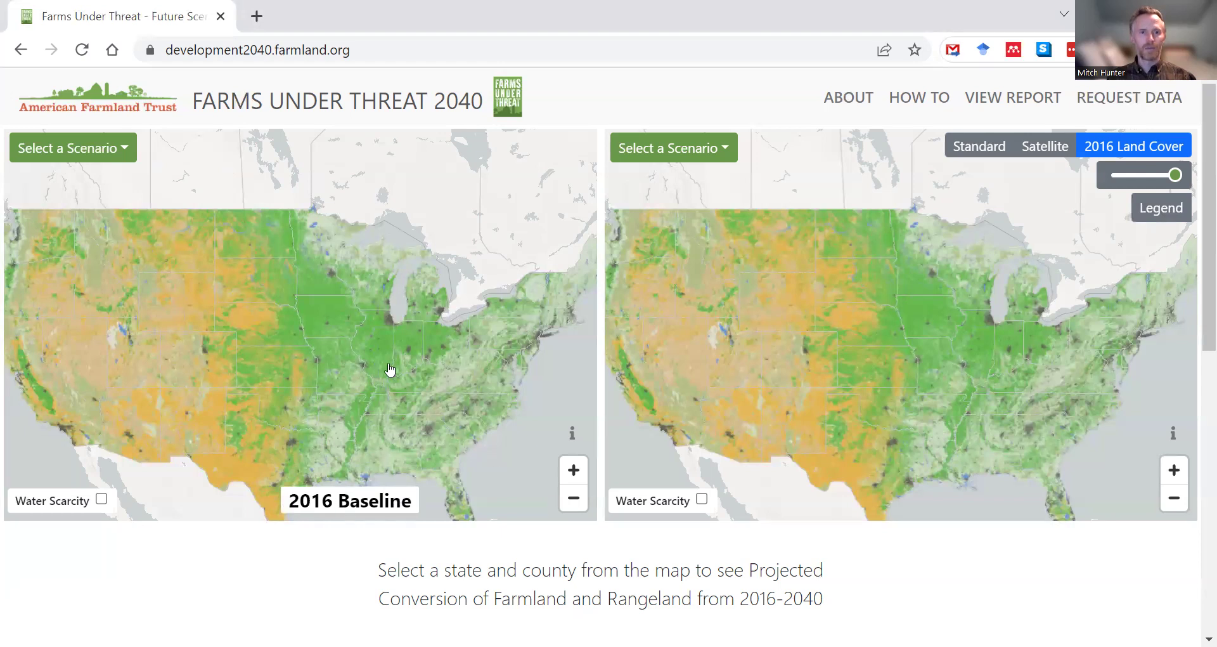
{"action": "left_click", "coordinate": [716, 159]}
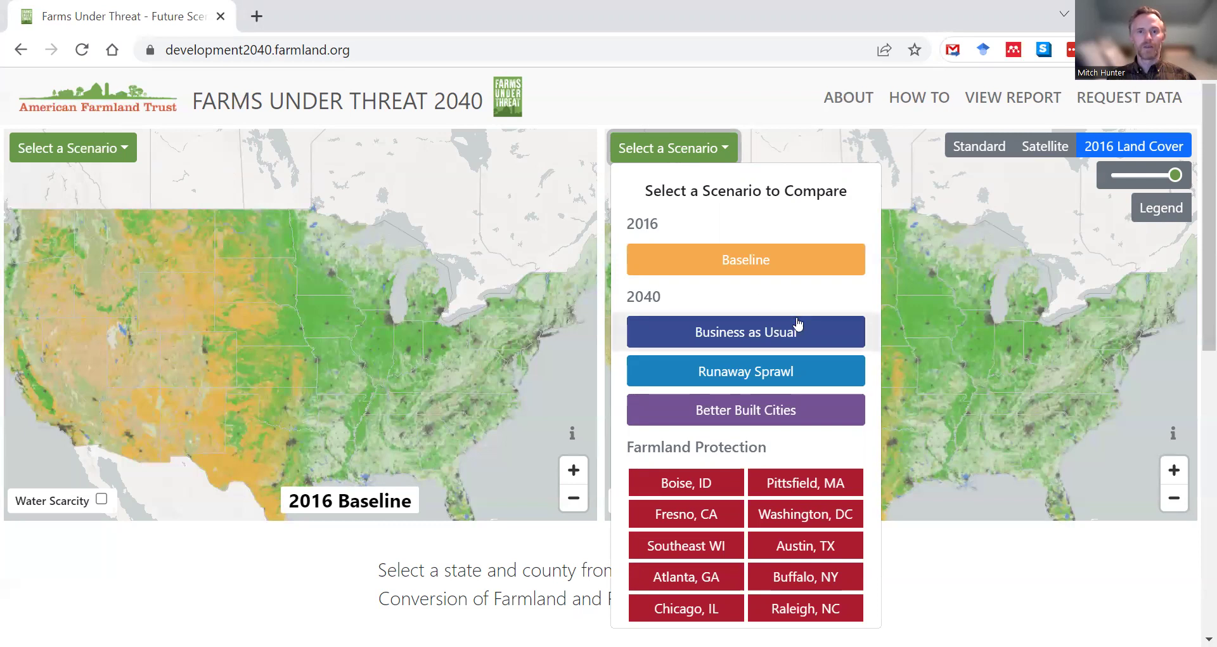
{"action": "mouse_move", "coordinate": [804, 328]}
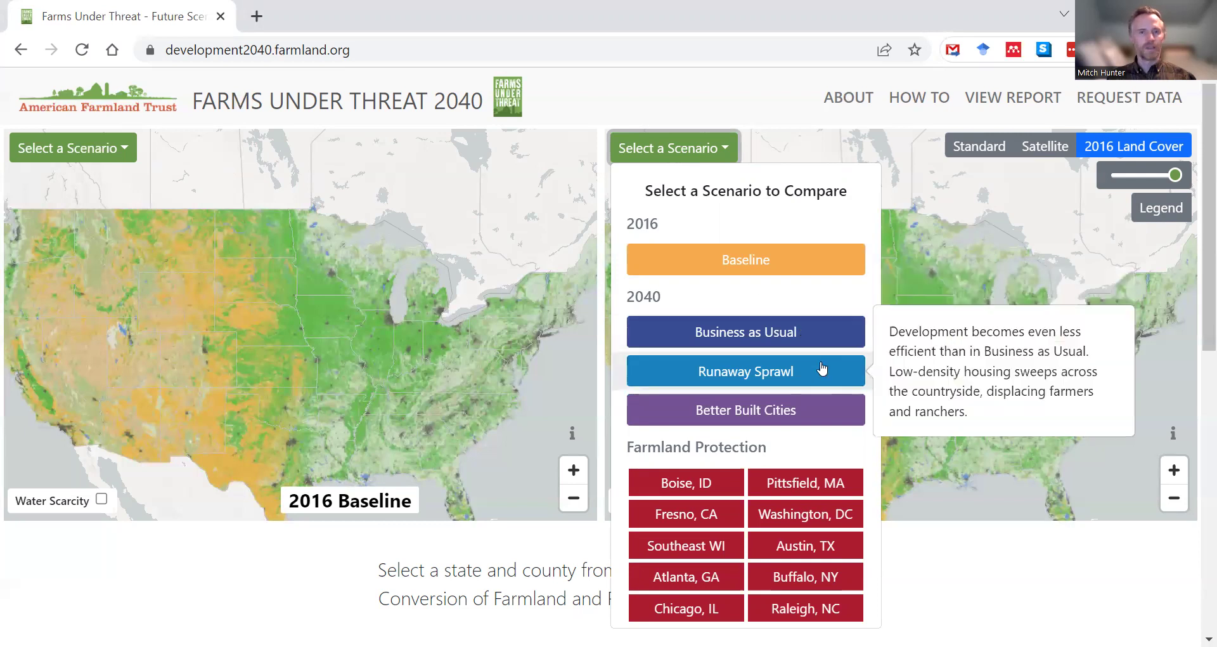
{"action": "mouse_move", "coordinate": [818, 412]}
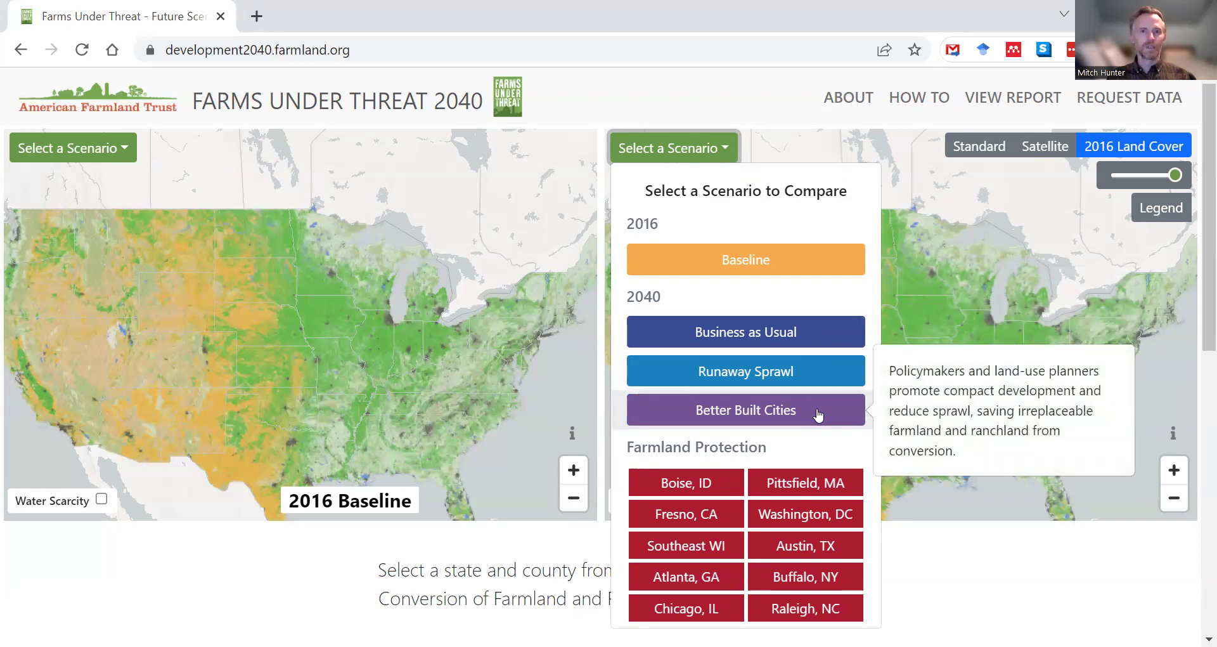
{"action": "left_click", "coordinate": [813, 338]}
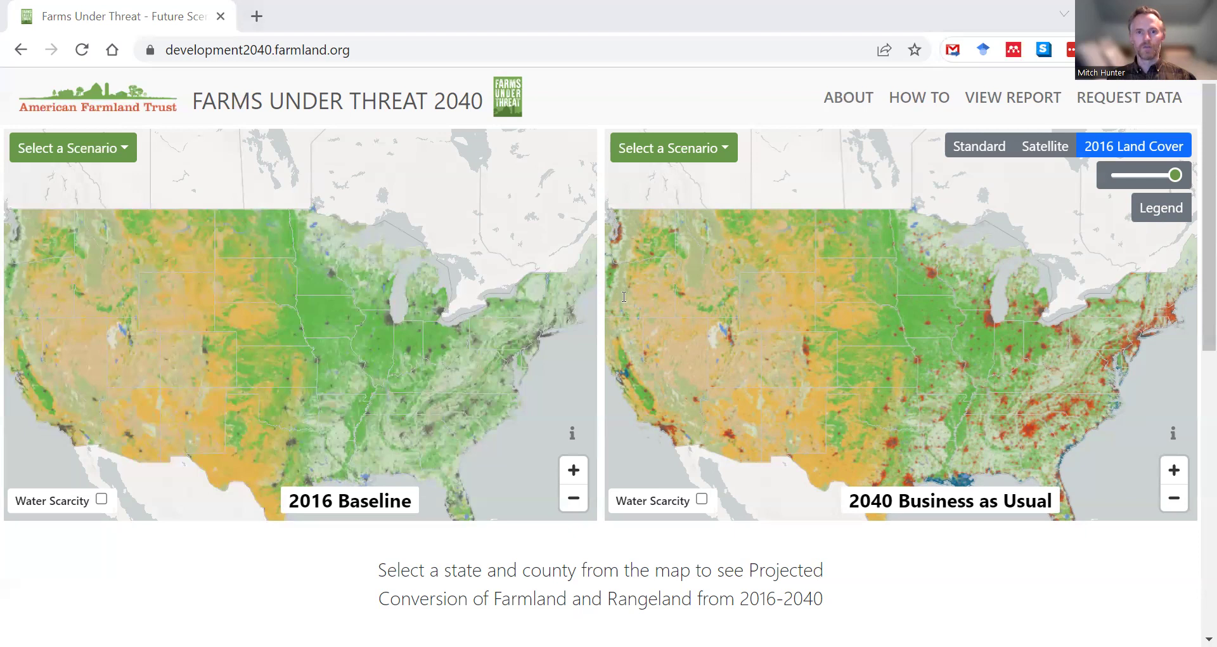
Select Oklahoma on the map and zoom in toward the Dallas–Fort Worth area
{"action": "left_click", "coordinate": [301, 424]}
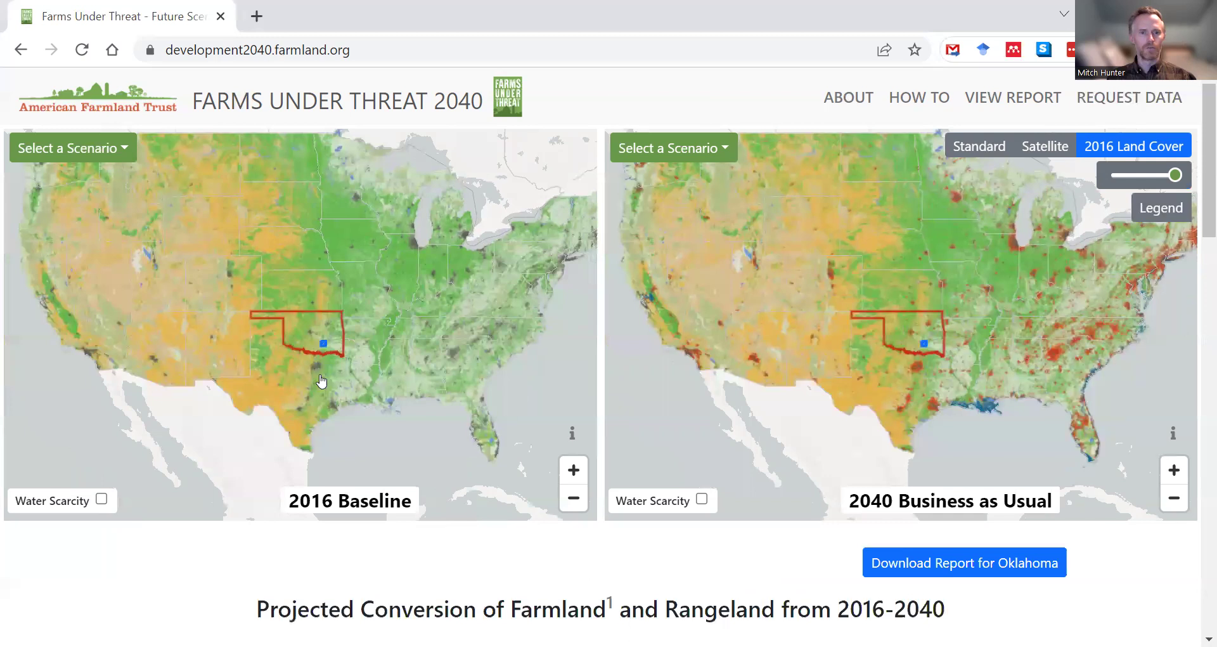
{"action": "scroll", "coordinate": [318, 375], "scroll_direction": "up", "scroll_amount": 2}
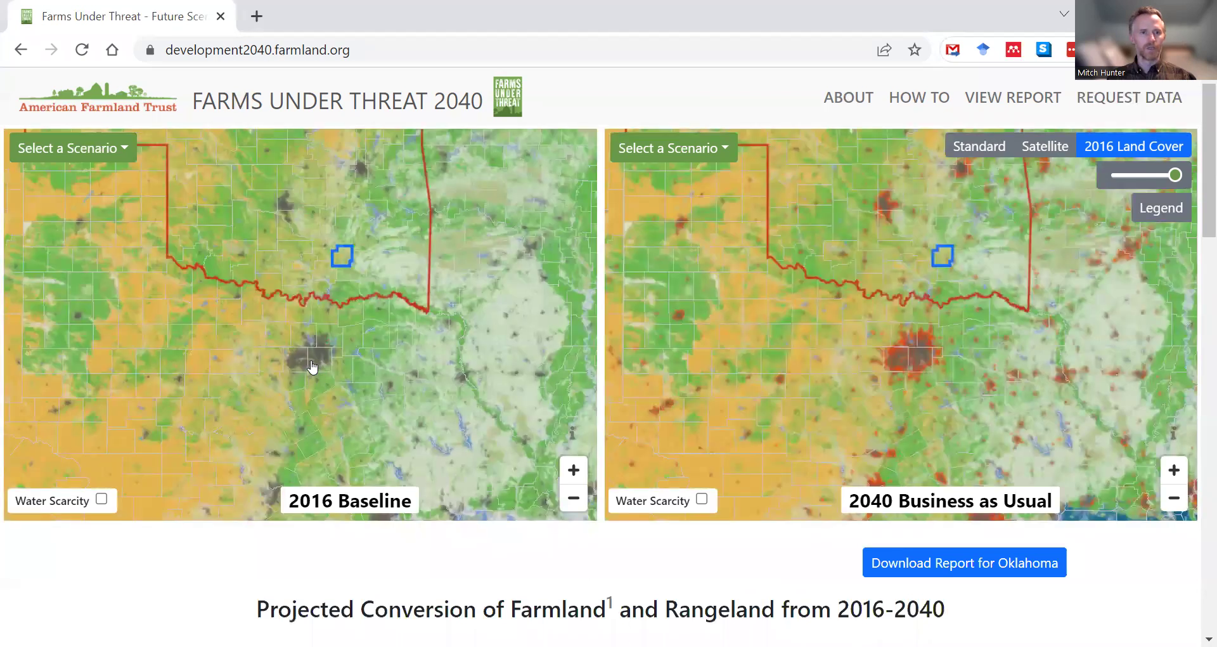
{"action": "scroll", "coordinate": [311, 366], "scroll_direction": "up", "scroll_amount": 2}
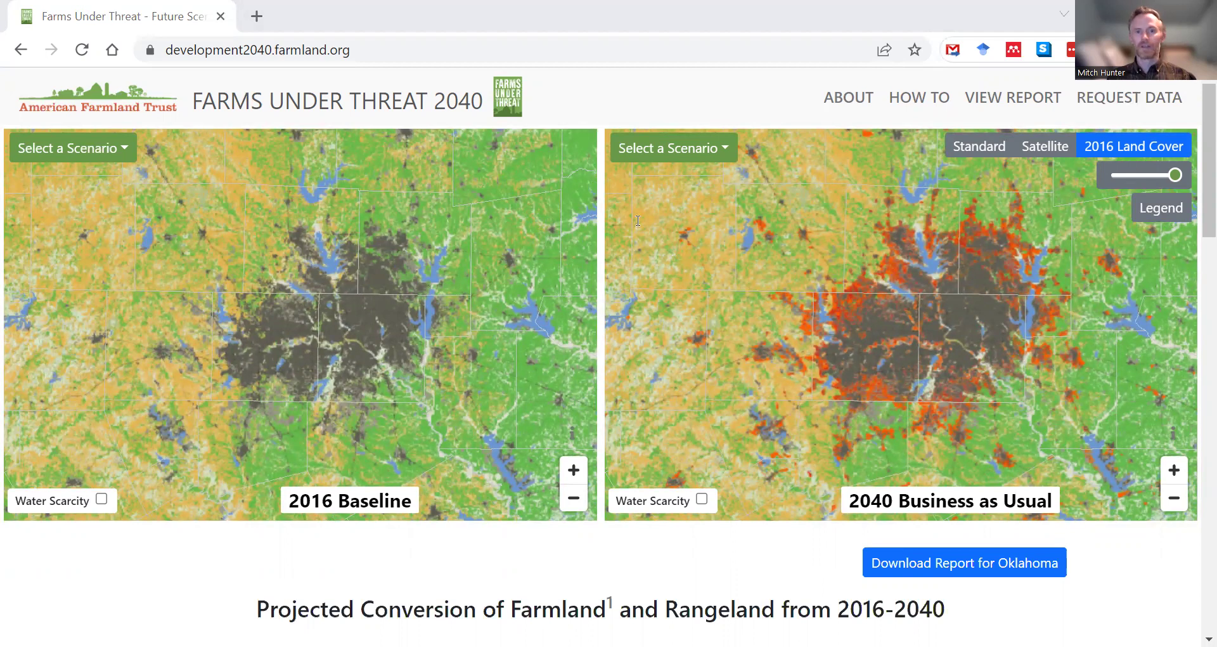
Show 2040 Runaway Sprawl on the left map and 2040 Better Built Cities on the right
{"action": "left_click", "coordinate": [129, 149]}
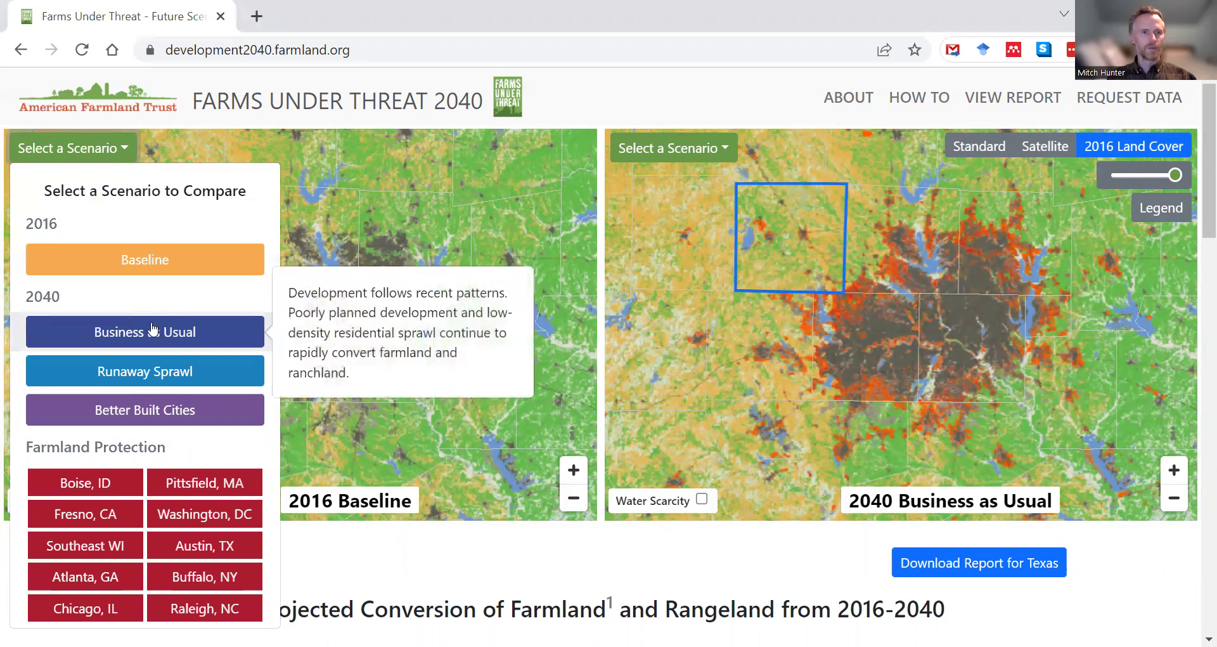
{"action": "left_click", "coordinate": [166, 365]}
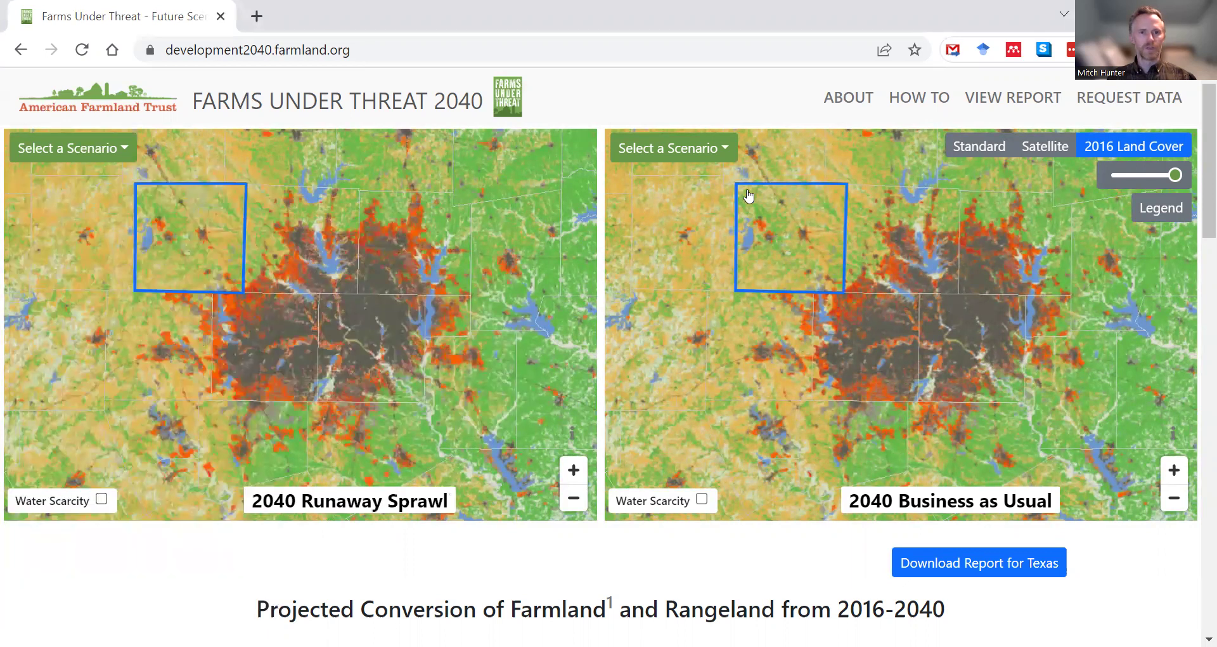
{"action": "left_click", "coordinate": [720, 149]}
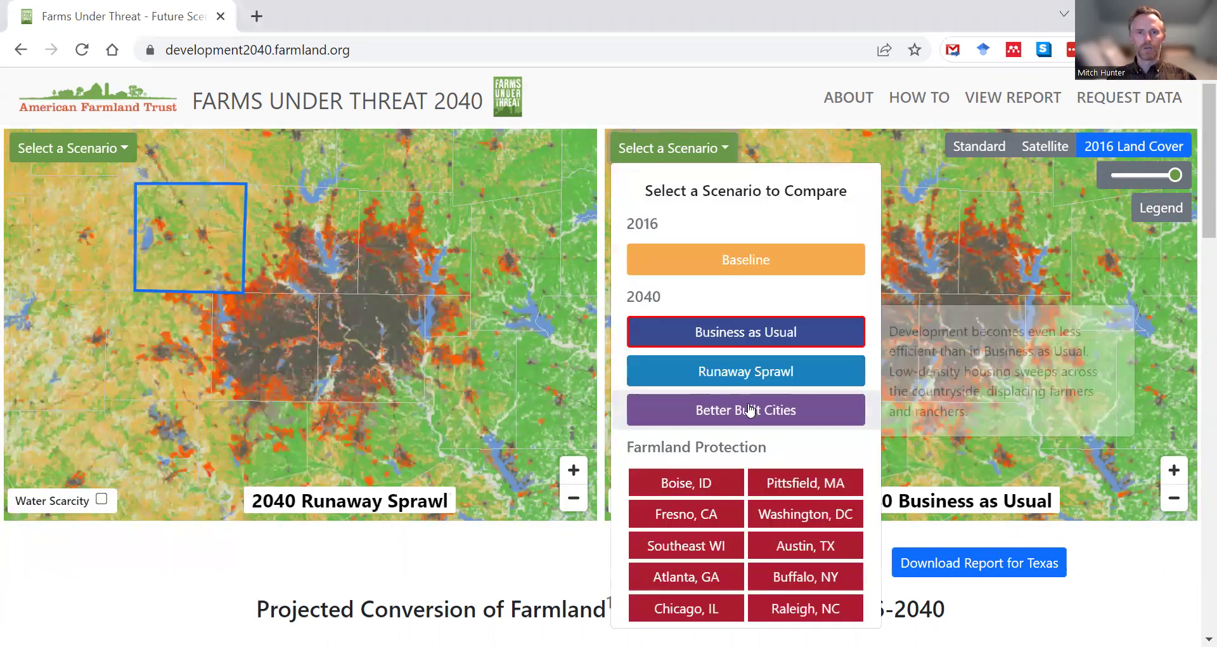
{"action": "left_click", "coordinate": [675, 411]}
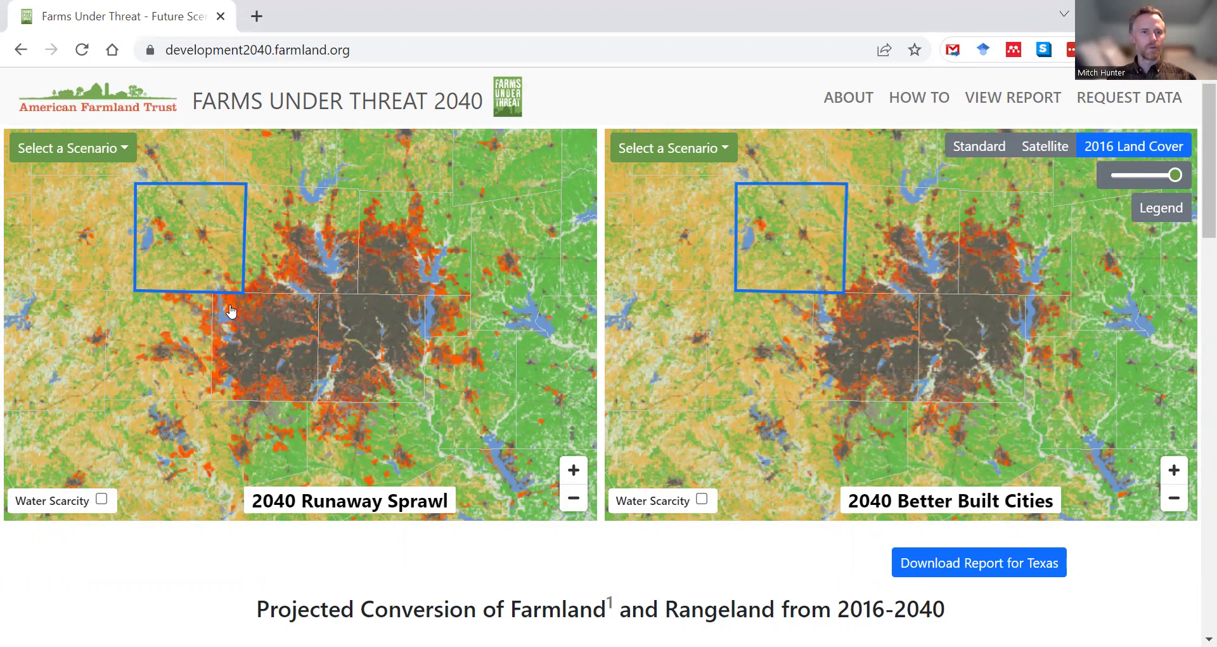
Zoom in near Dallas and fade the scenario layer's opacity fully out
{"action": "scroll", "coordinate": [232, 311], "scroll_direction": "up", "scroll_amount": 1}
{"action": "scroll", "coordinate": [184, 305], "scroll_direction": "up", "scroll_amount": 1}
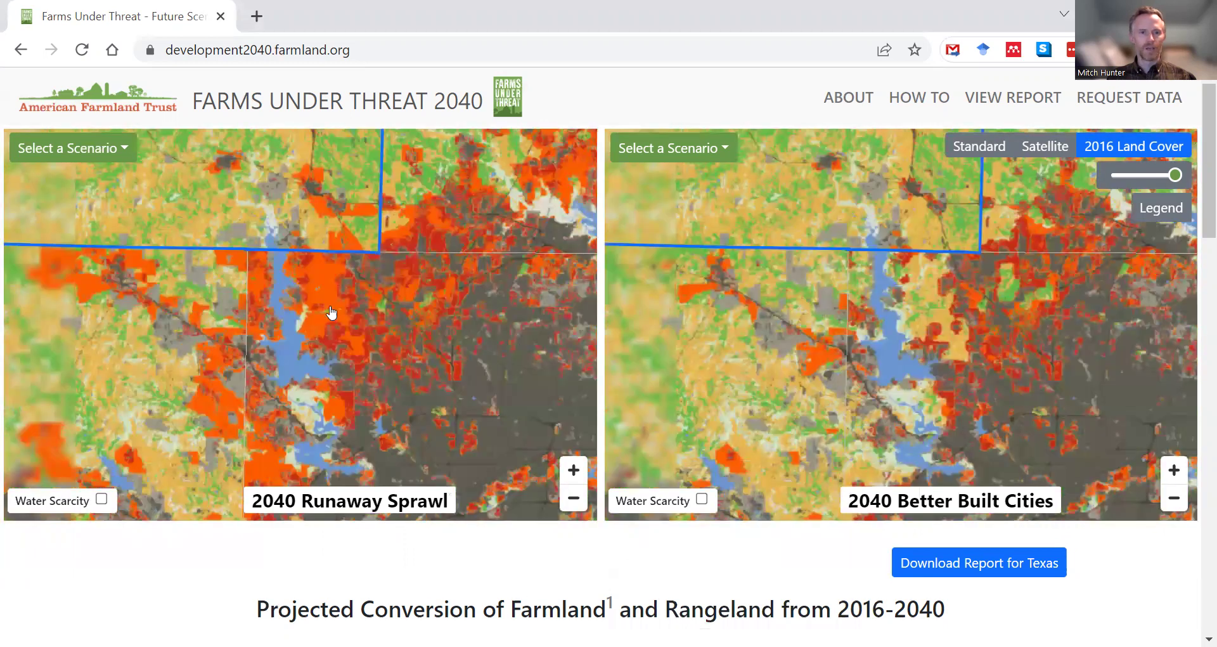
{"action": "scroll", "coordinate": [336, 301], "scroll_direction": "up", "scroll_amount": 1}
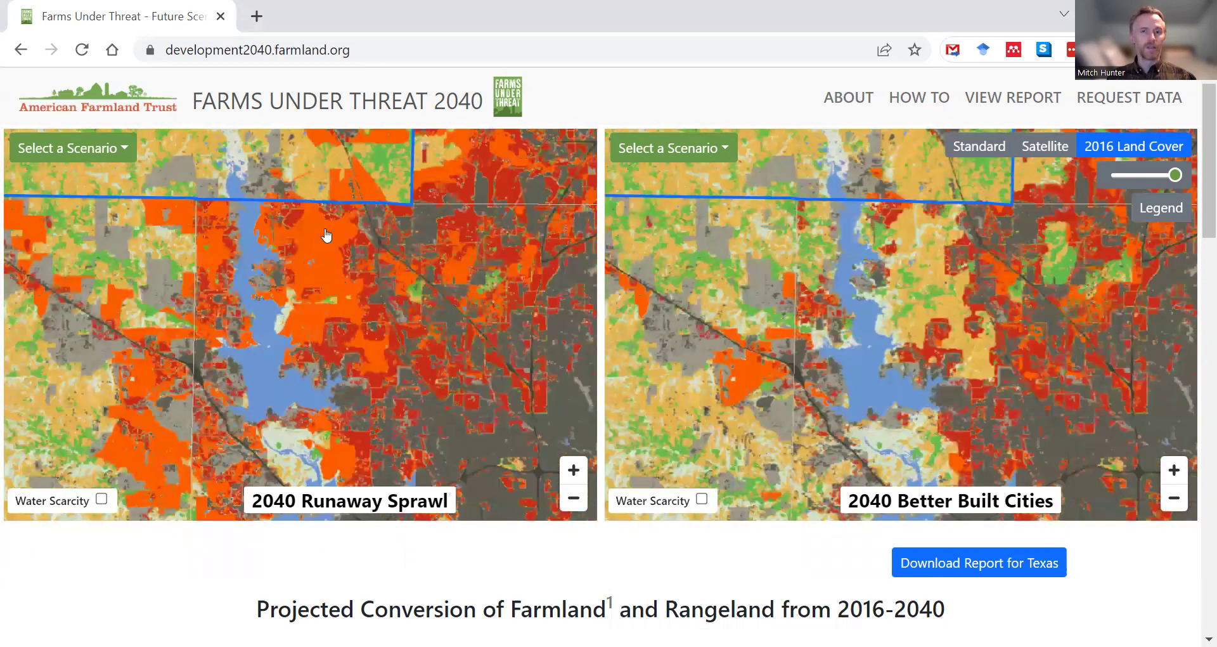
{"action": "left_click", "coordinate": [1168, 177]}
{"action": "left_click", "coordinate": [1112, 177]}
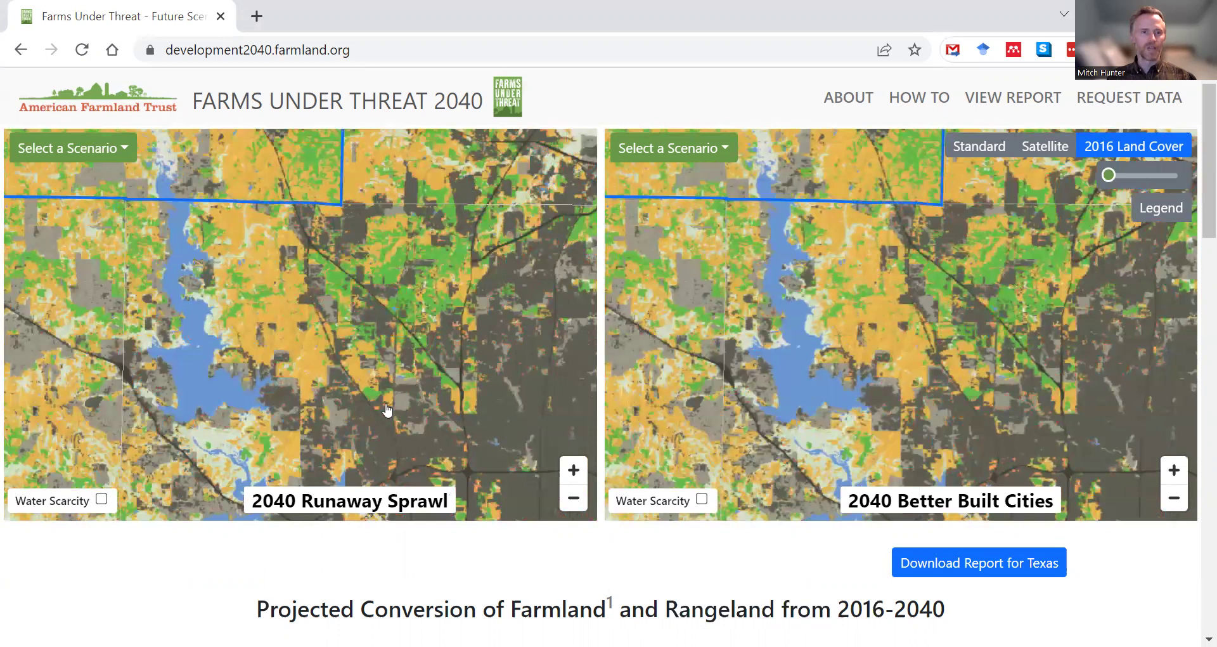
Switch to satellite, then back to 2016 Land Cover, and restore full scenario overlay opacity
{"action": "left_click", "coordinate": [1045, 150]}
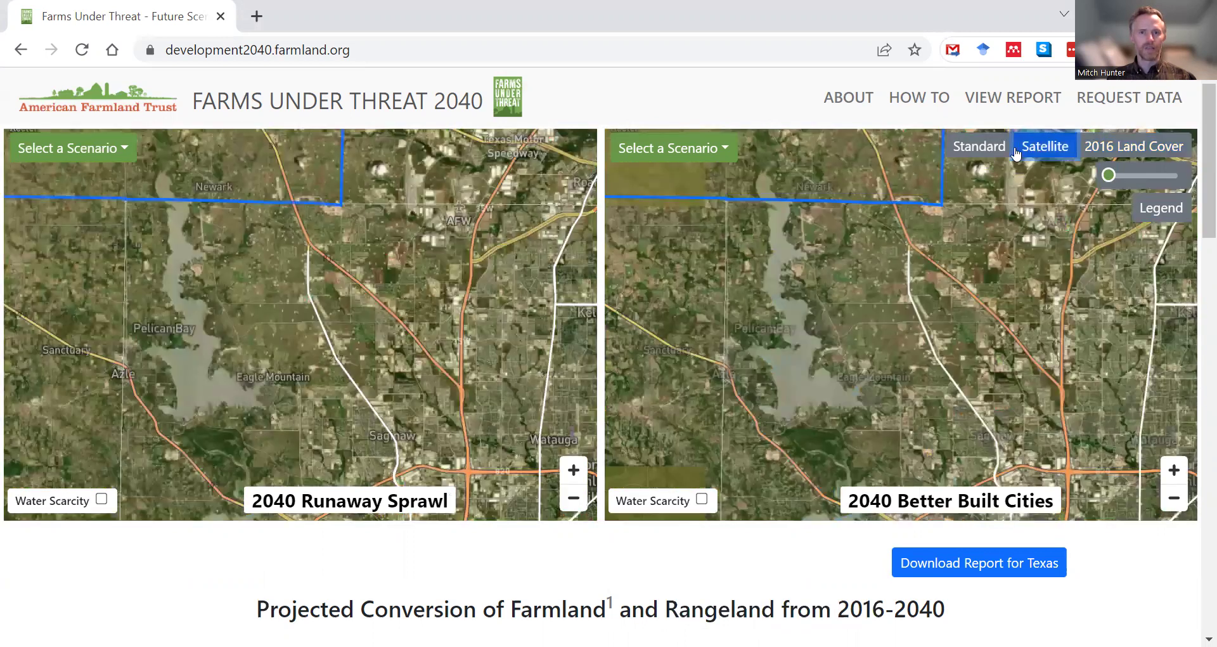
{"action": "left_click", "coordinate": [1128, 147]}
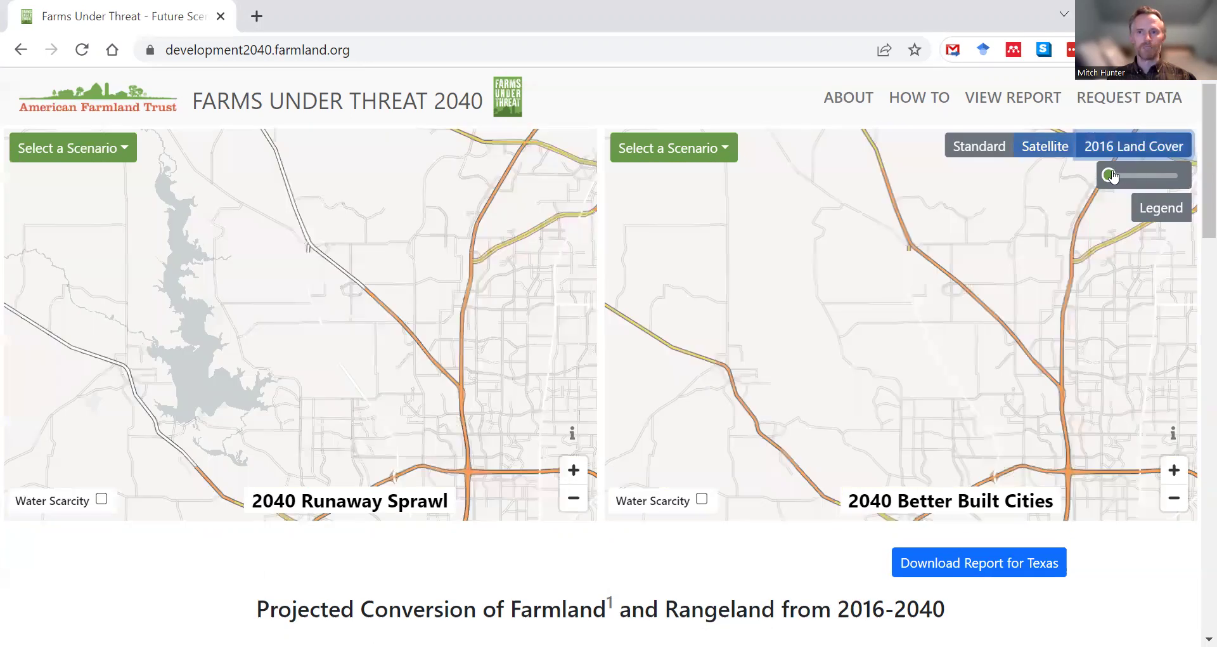
{"action": "left_click", "coordinate": [1177, 175]}
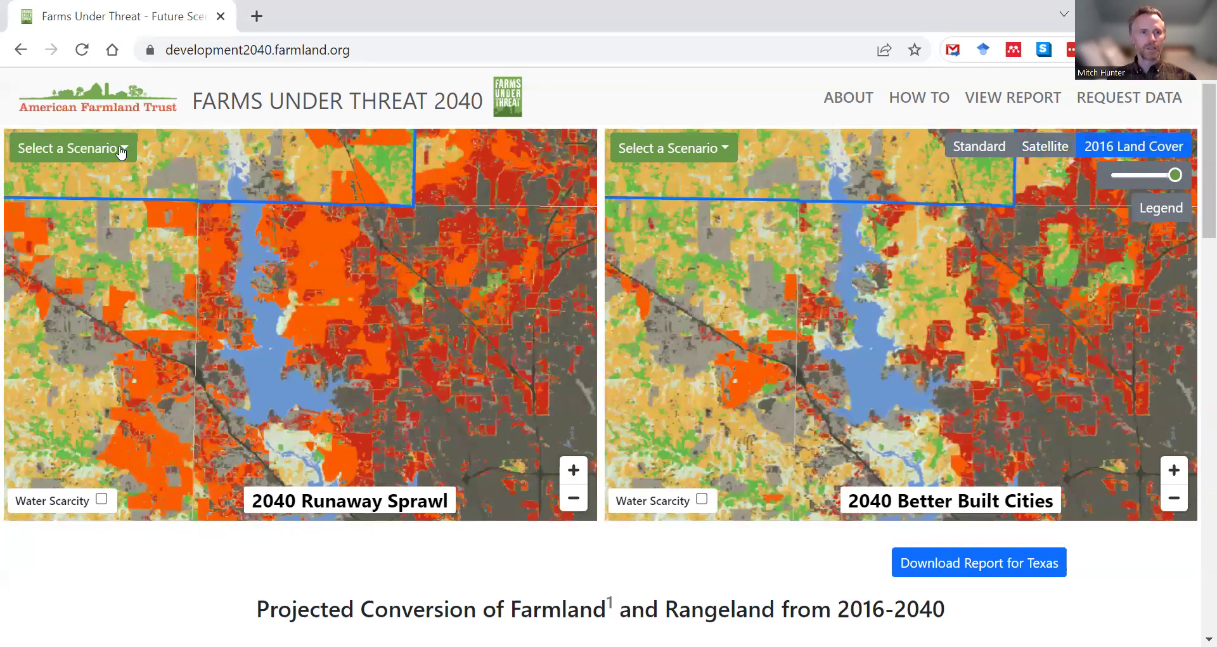
{"action": "left_click", "coordinate": [121, 151]}
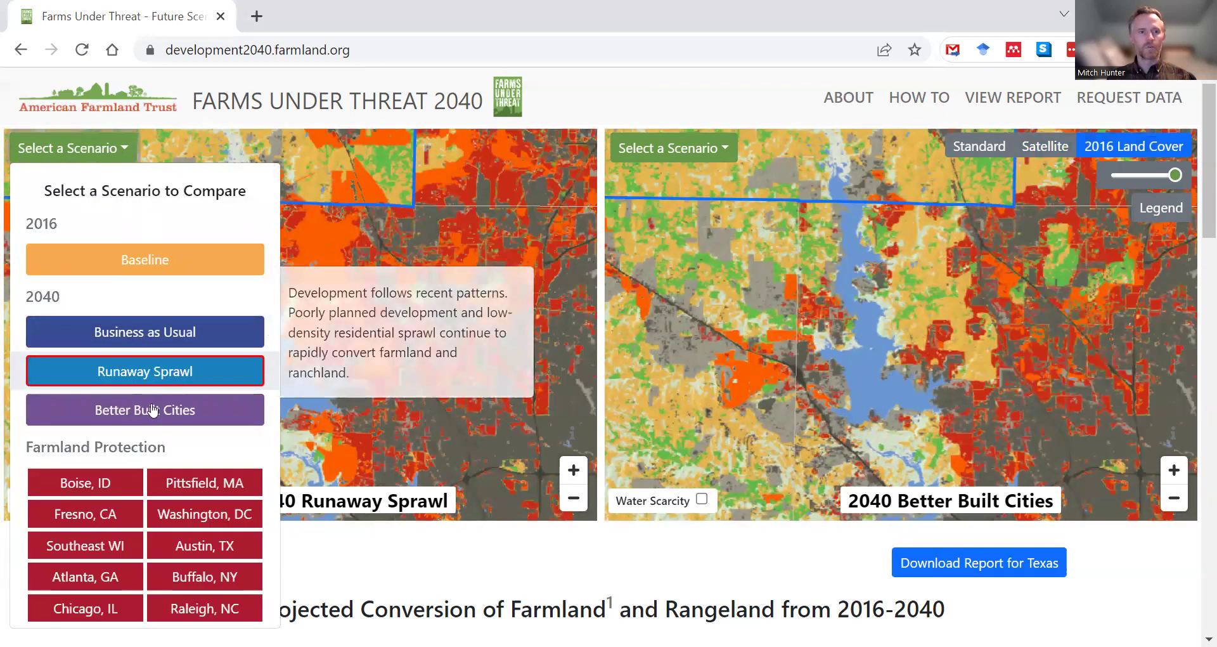
Show the Fresno, CA farmland protection scenario on the left map and zoom in on Fresno
{"action": "left_click", "coordinate": [110, 510]}
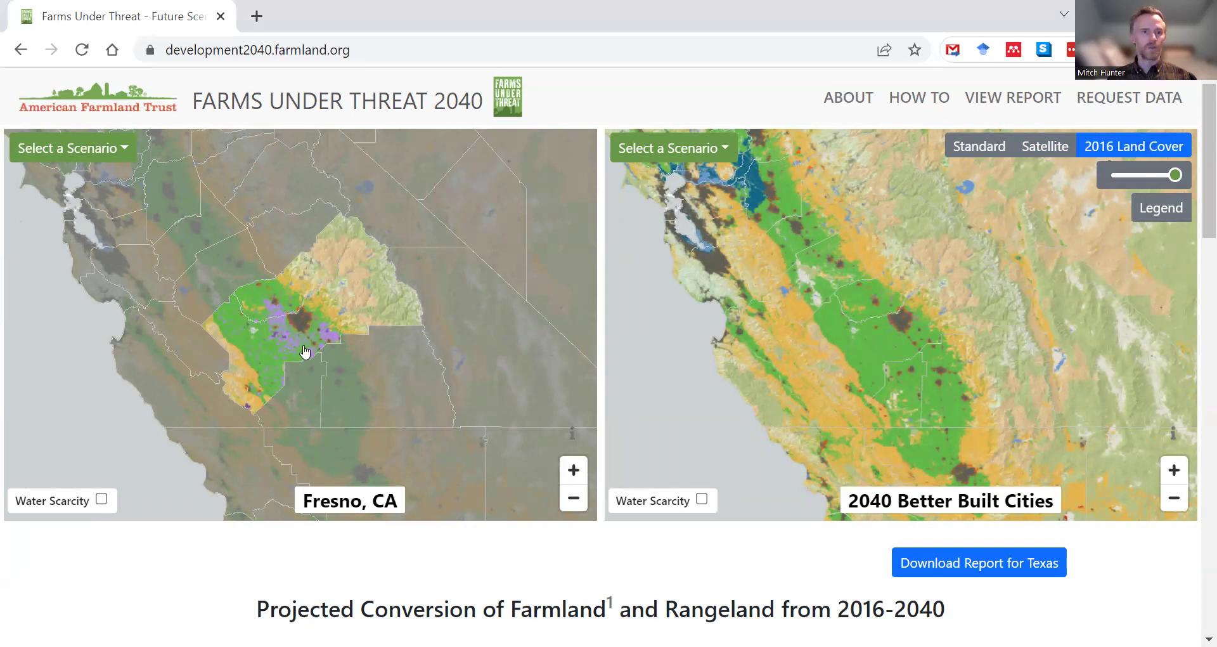
{"action": "scroll", "coordinate": [305, 351], "scroll_direction": "up", "scroll_amount": 3}
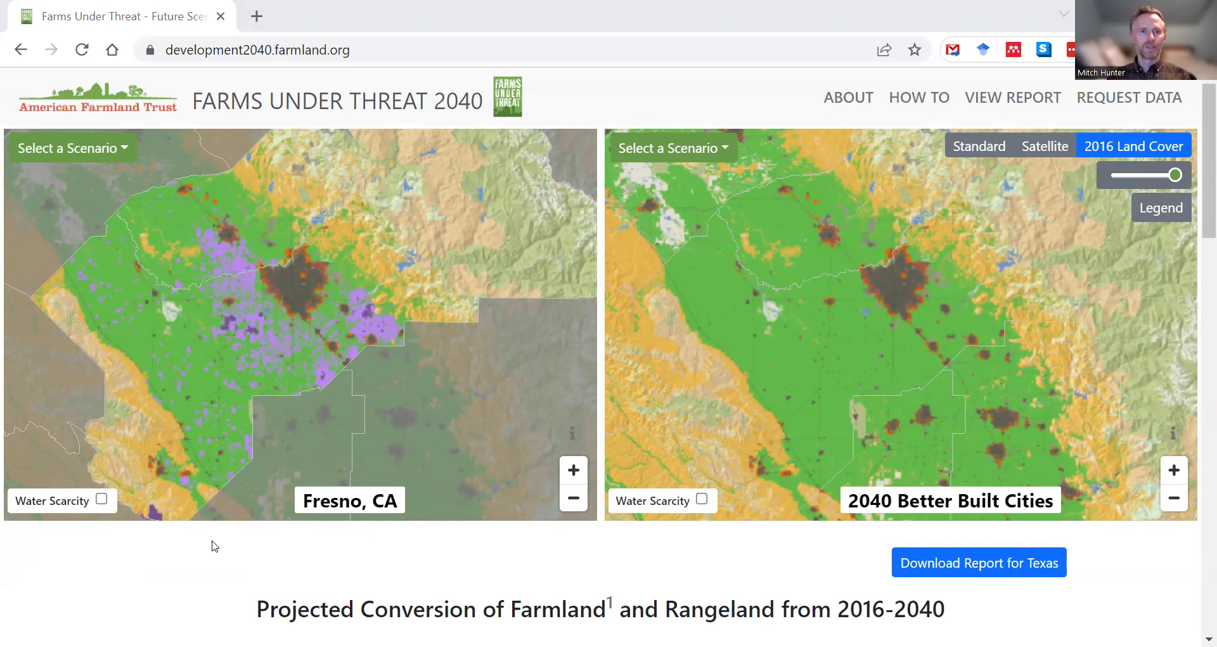
Select Fresno County and scroll through its California and county conversion charts
{"action": "left_click", "coordinate": [260, 322]}
{"action": "scroll", "coordinate": [232, 572], "scroll_direction": "down", "scroll_amount": 1}
{"action": "scroll", "coordinate": [184, 530], "scroll_direction": "down", "scroll_amount": 2}
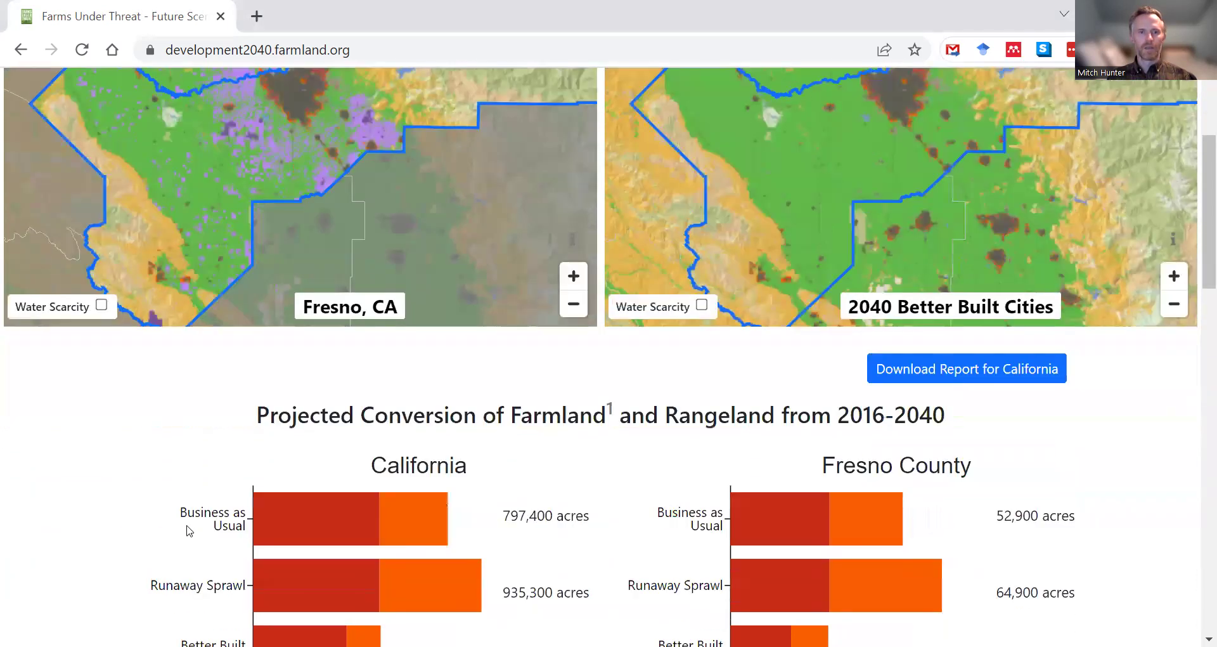
{"action": "scroll", "coordinate": [185, 526], "scroll_direction": "down", "scroll_amount": 4}
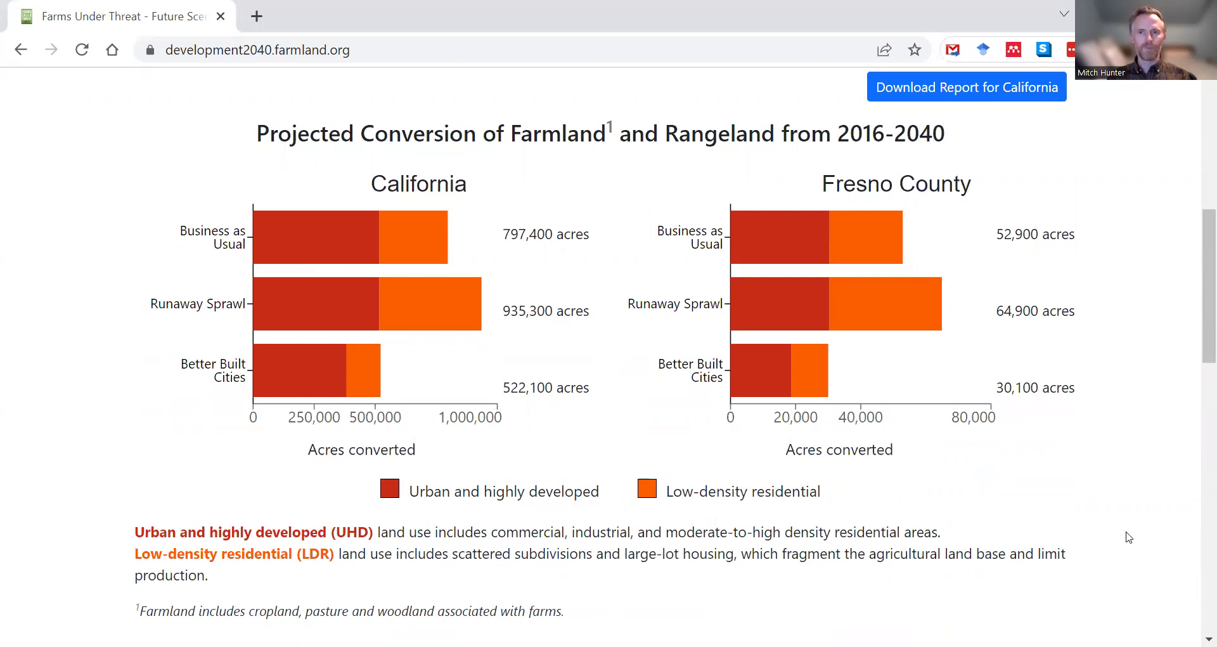
{"action": "mouse_move", "coordinate": [881, 231]}
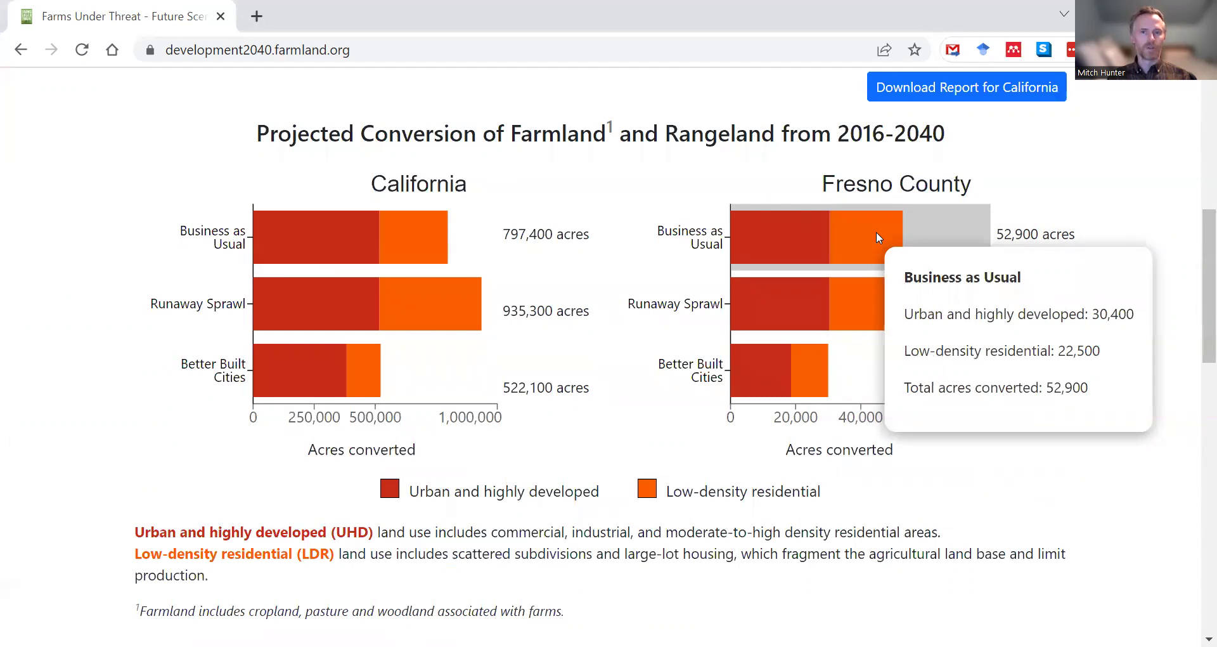
Scroll down through the best-land table and land-type totals, then back up
{"action": "scroll", "coordinate": [1146, 300], "scroll_direction": "down", "scroll_amount": 2}
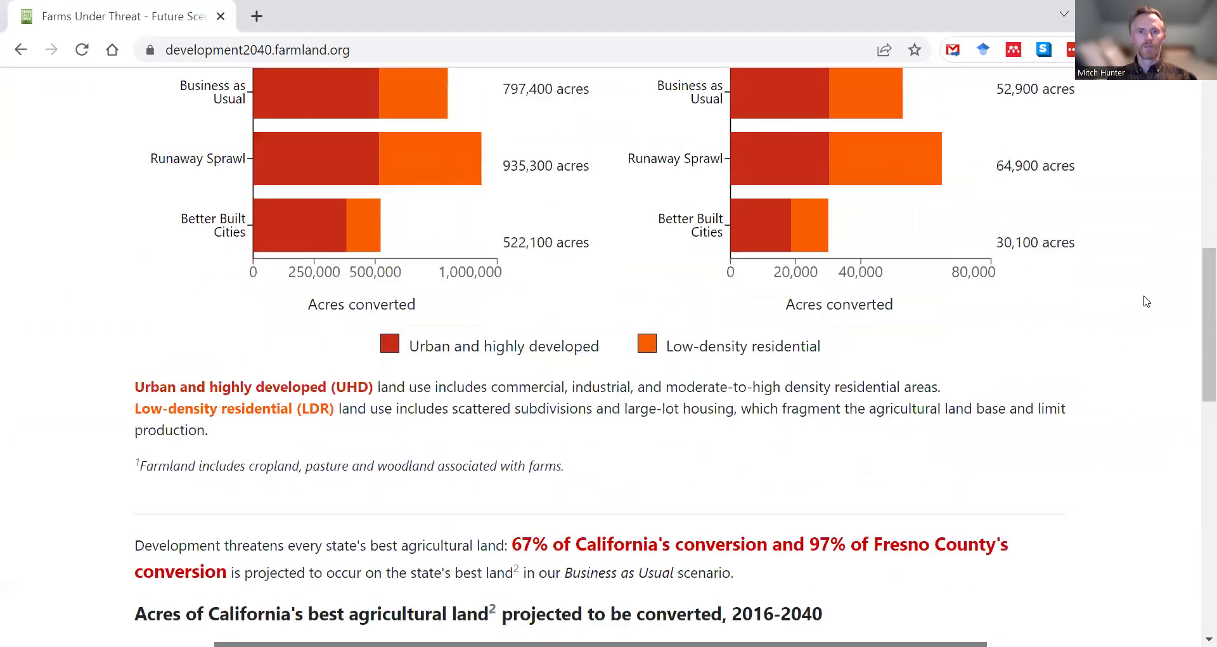
{"action": "scroll", "coordinate": [1146, 300], "scroll_direction": "down", "scroll_amount": 5}
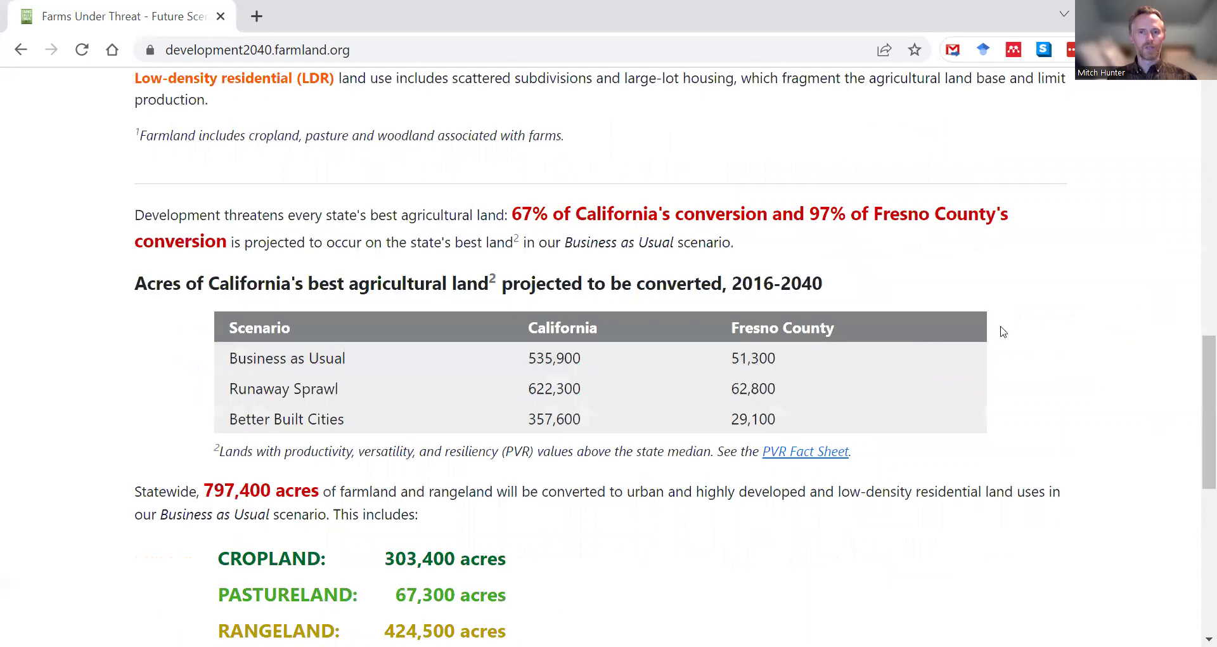
{"action": "scroll", "coordinate": [1083, 334], "scroll_direction": "down", "scroll_amount": 3}
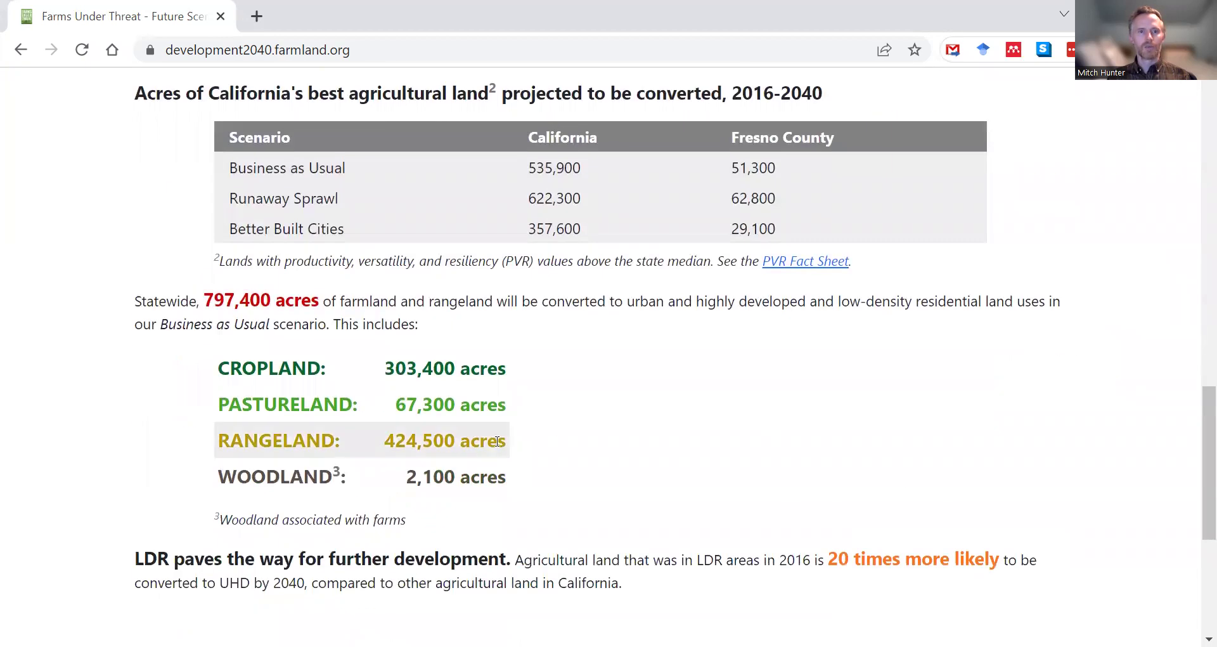
{"action": "scroll", "coordinate": [1139, 407], "scroll_direction": "down", "scroll_amount": 2}
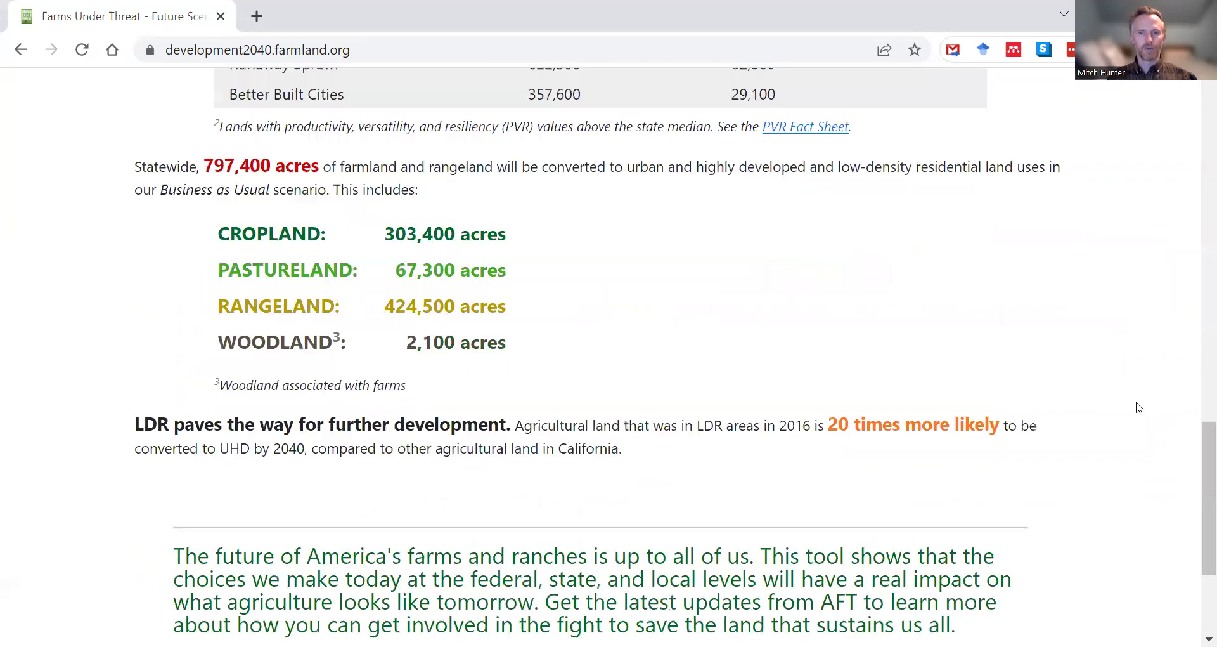
{"action": "scroll", "coordinate": [1139, 407], "scroll_direction": "up", "scroll_amount": 8}
{"action": "scroll", "coordinate": [1139, 407], "scroll_direction": "up", "scroll_amount": 8}
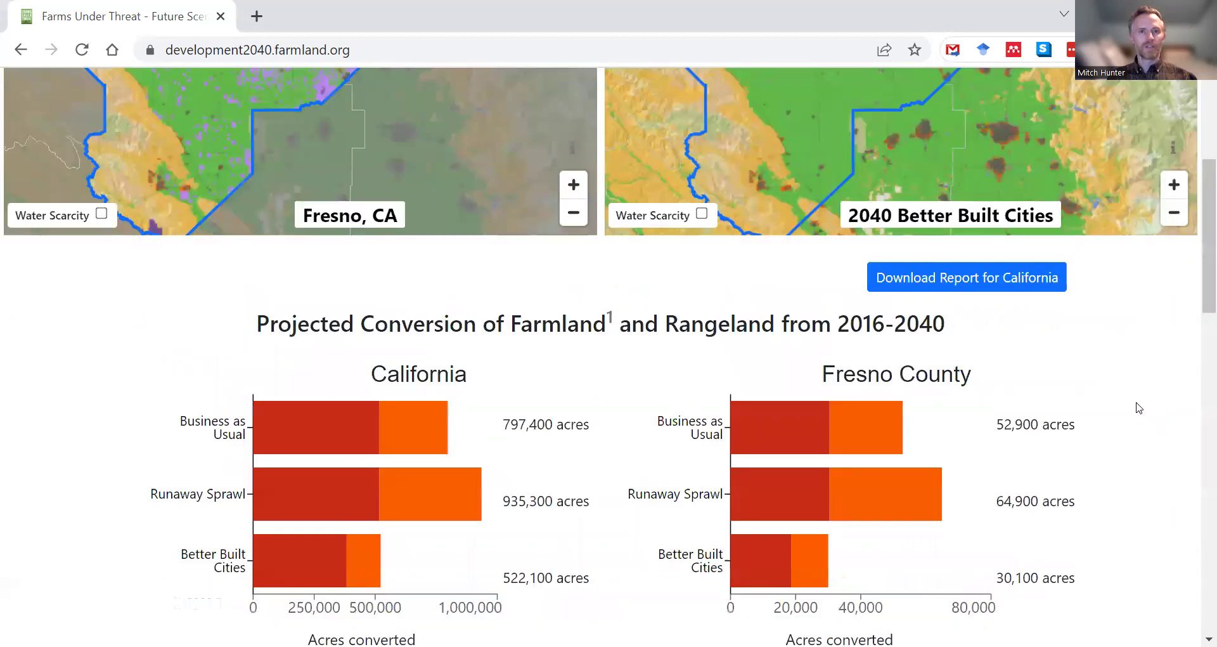
{"action": "scroll", "coordinate": [1139, 407], "scroll_direction": "up", "scroll_amount": 2}
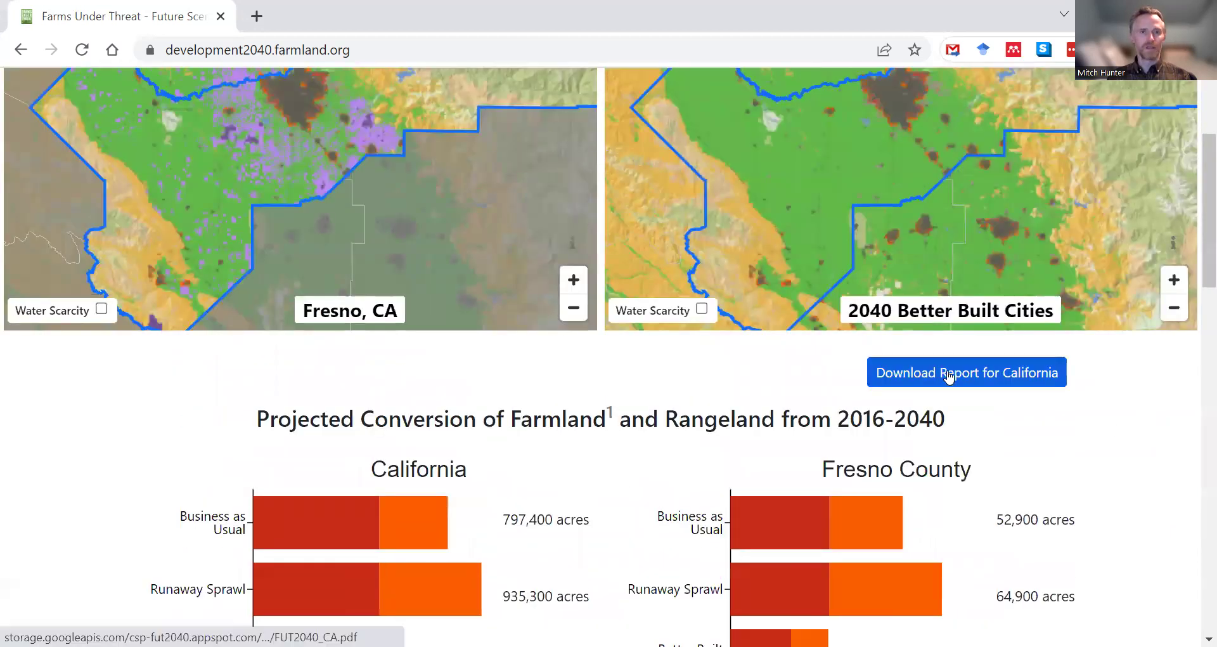
Open the California report FUT2040_CA.pdf, scroll through both pages, and return to the map tab
{"action": "left_click", "coordinate": [949, 376]}
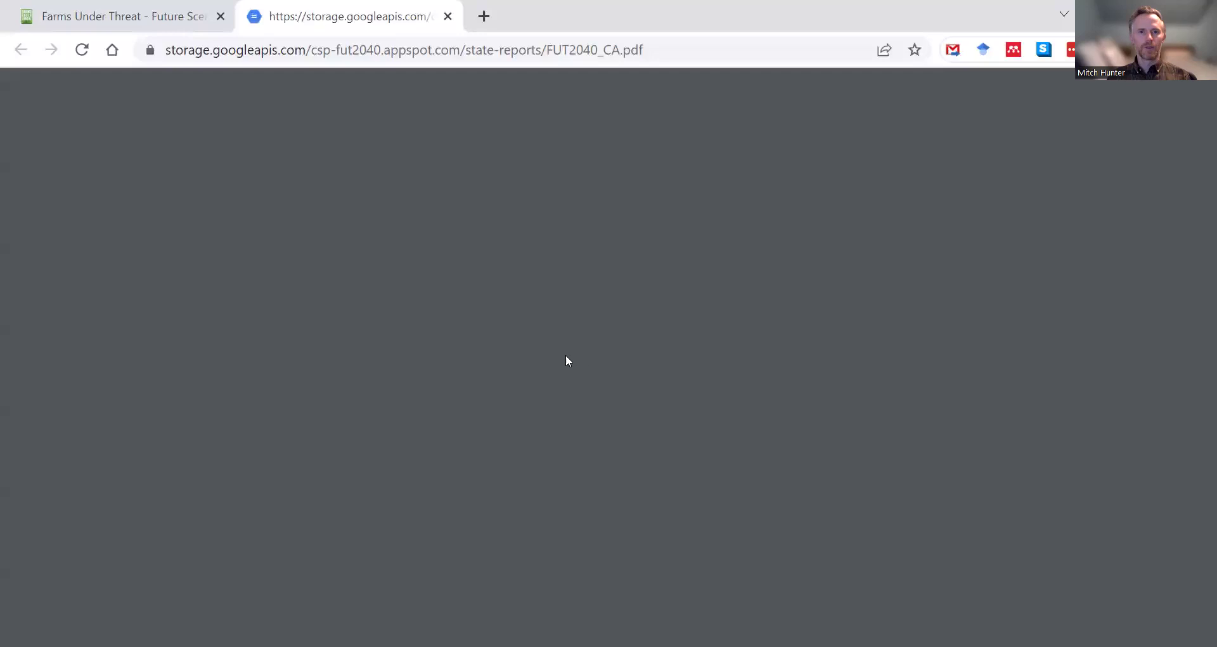
{"action": "scroll", "coordinate": [469, 423], "scroll_direction": "down", "scroll_amount": 7}
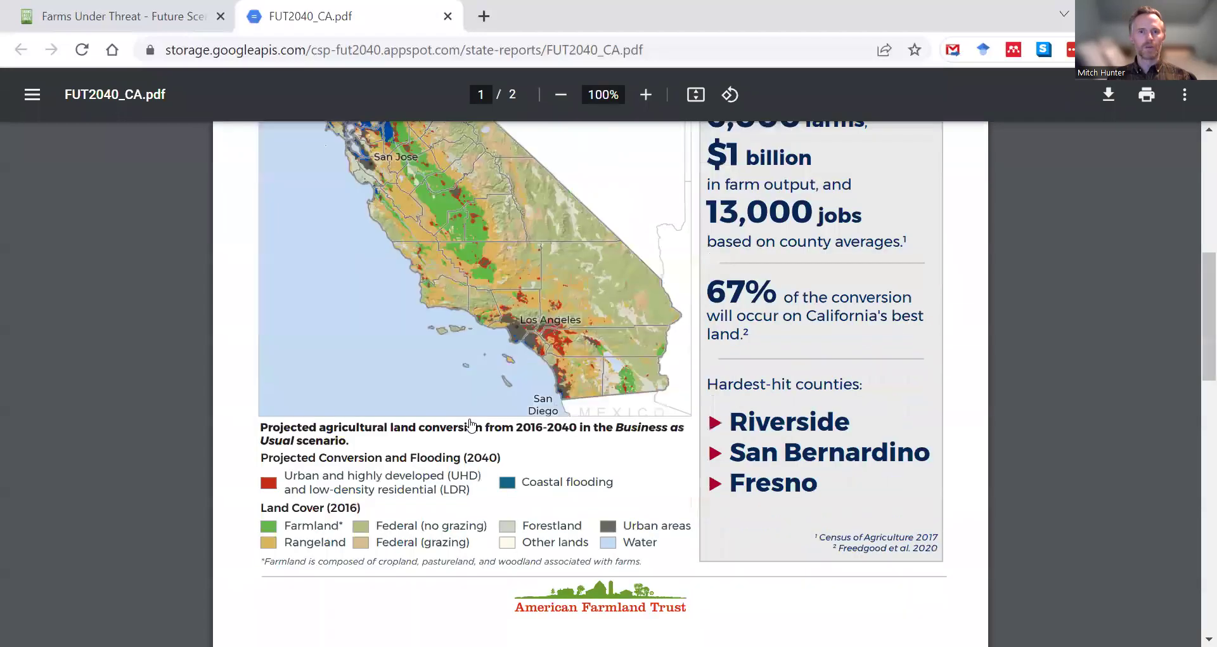
{"action": "scroll", "coordinate": [469, 425], "scroll_direction": "down", "scroll_amount": 10}
{"action": "scroll", "coordinate": [132, 73], "scroll_direction": "down", "scroll_amount": 5}
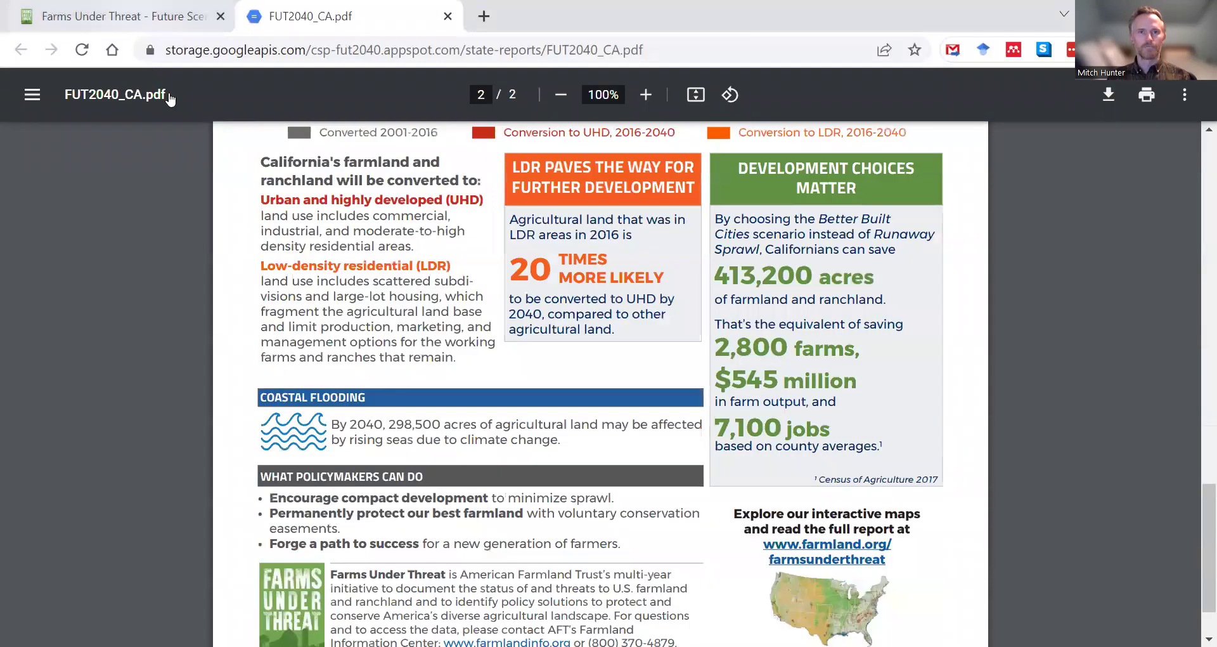
{"action": "key", "text": "ctrl+shift+Tab"}
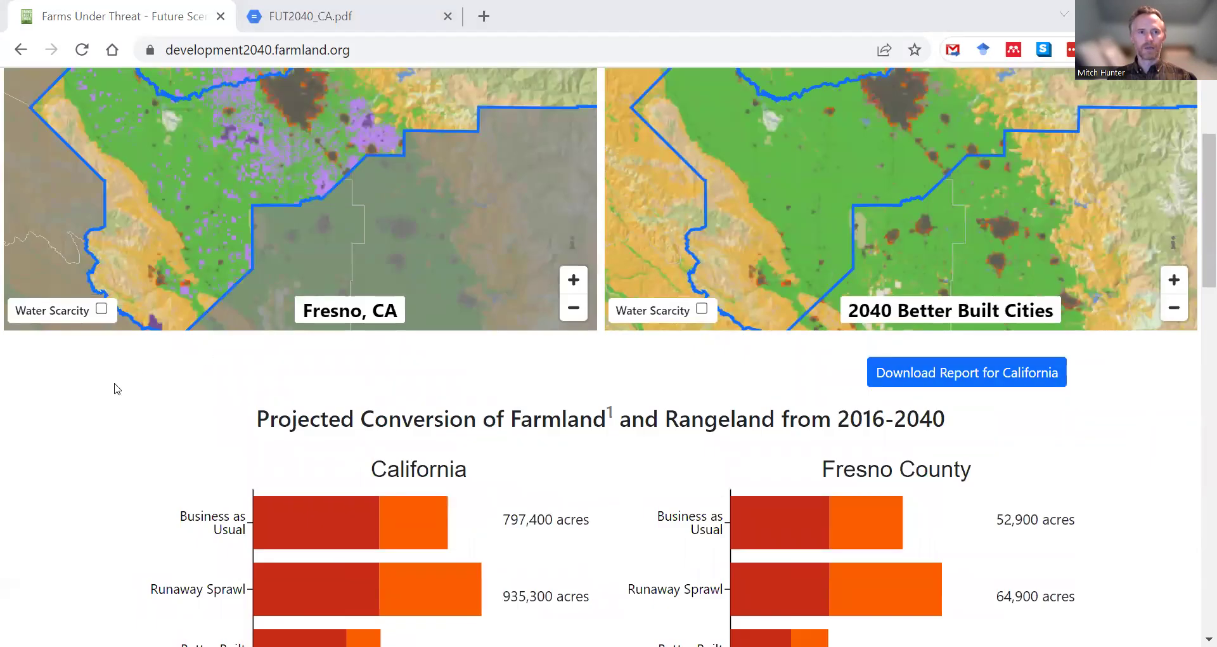
Zoom the maps out to the western US and pan California to the left side
{"action": "scroll", "coordinate": [115, 394], "scroll_direction": "up", "scroll_amount": 1}
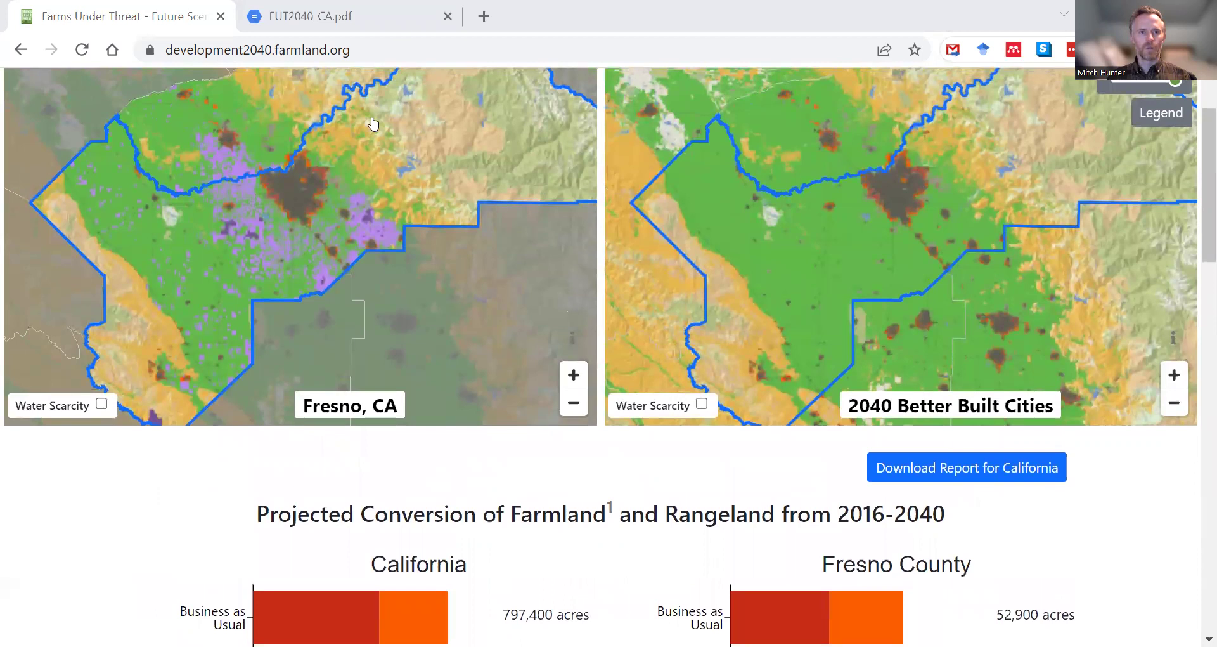
{"action": "scroll", "coordinate": [358, 169], "scroll_direction": "down", "scroll_amount": 1}
{"action": "scroll", "coordinate": [358, 168], "scroll_direction": "down", "scroll_amount": 3}
{"action": "left_click_drag", "start_coordinate": [508, 162], "coordinate": [315, 279]}
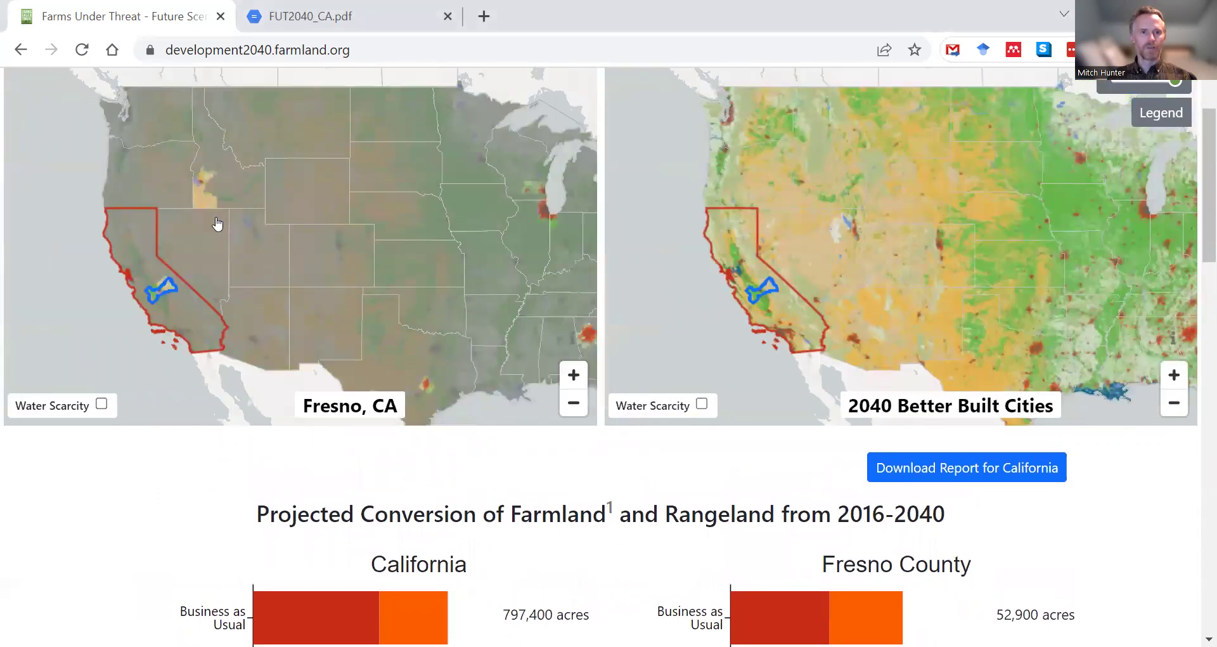
{"action": "scroll", "coordinate": [114, 585], "scroll_direction": "up", "scroll_amount": 2}
{"action": "scroll", "coordinate": [115, 585], "scroll_direction": "up", "scroll_amount": 1}
{"action": "left_click", "coordinate": [109, 155]}
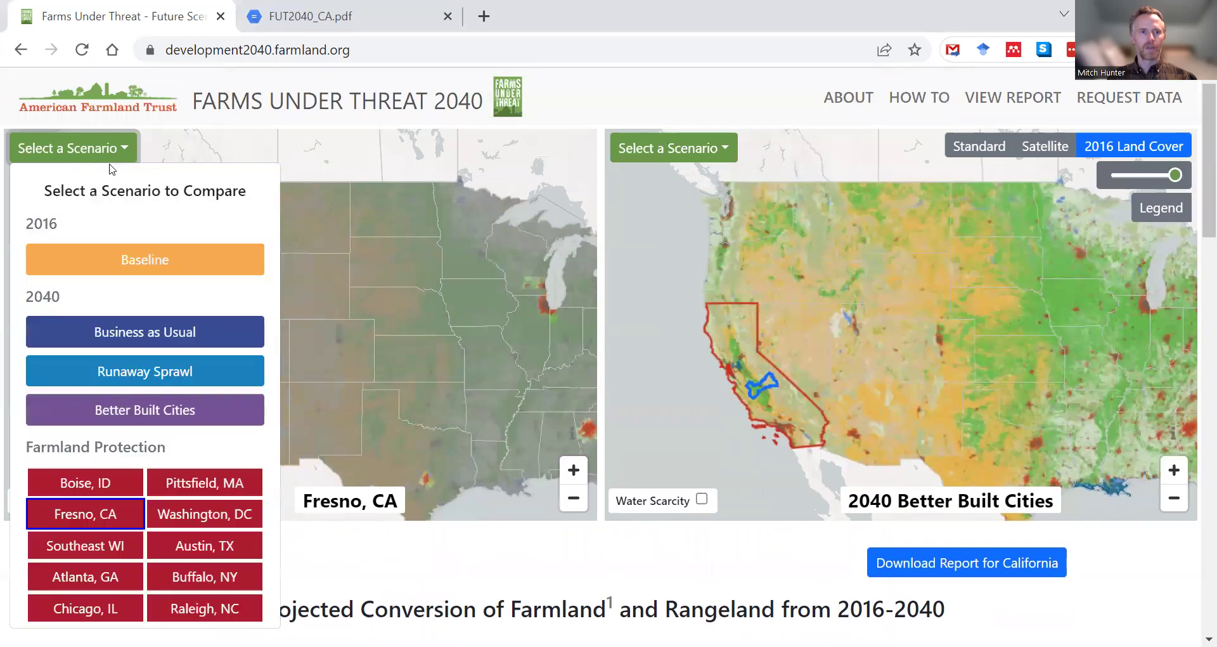
Switch the left map to 2040 Business as Usual and add the Water Scarcity overlay
{"action": "left_click", "coordinate": [134, 331]}
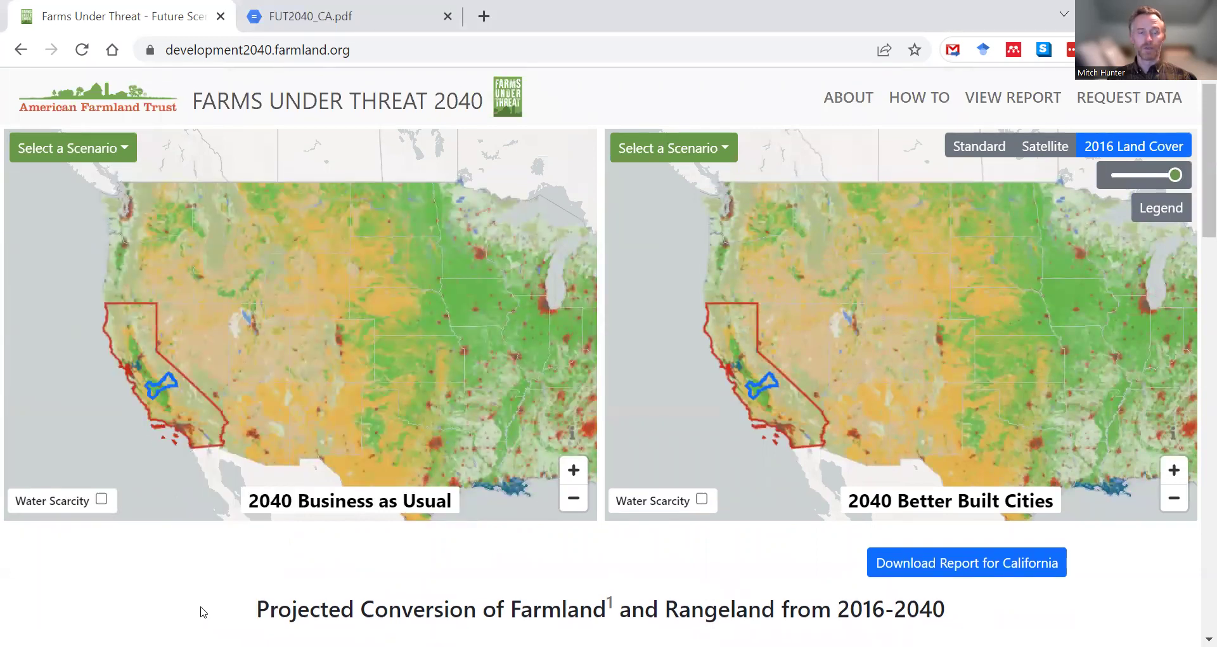
{"action": "left_click", "coordinate": [101, 499]}
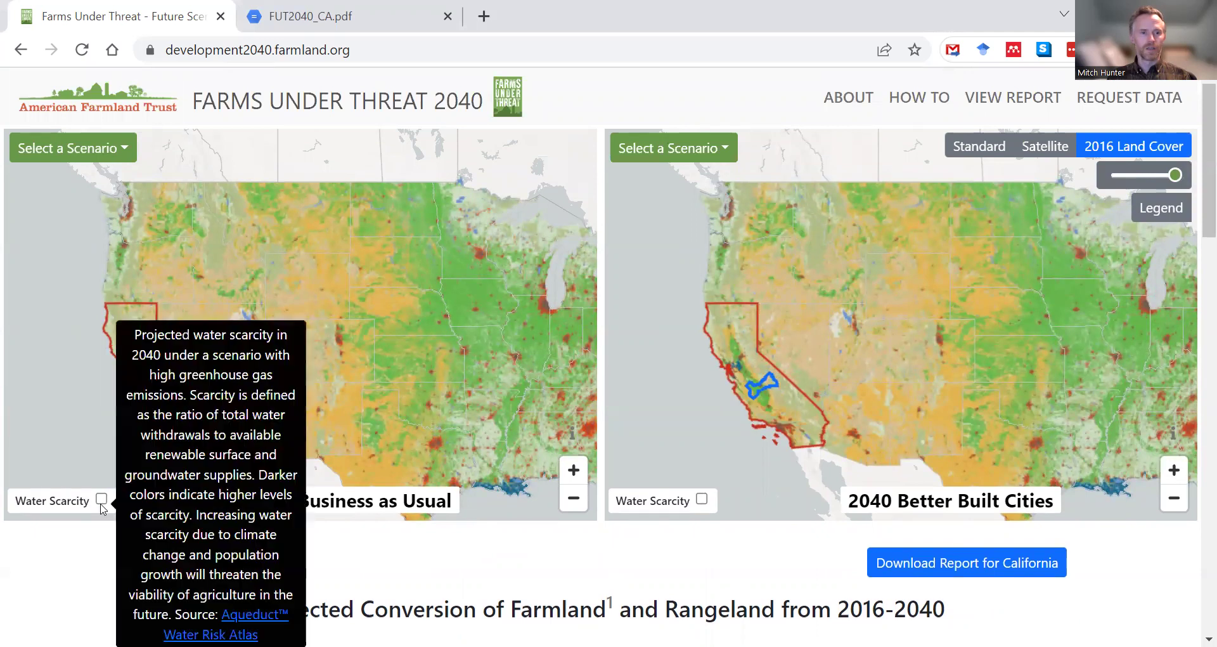